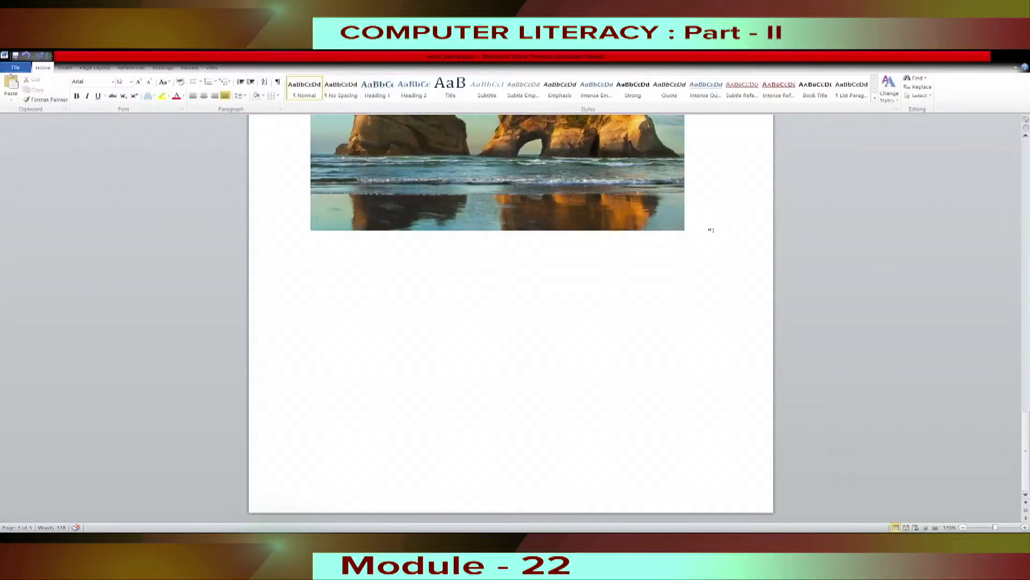
# Start a new line directly after the beach picture on the last page.
pyautogui.click(417, 331)
pyautogui.click(707, 228)
pyautogui.press('Return')
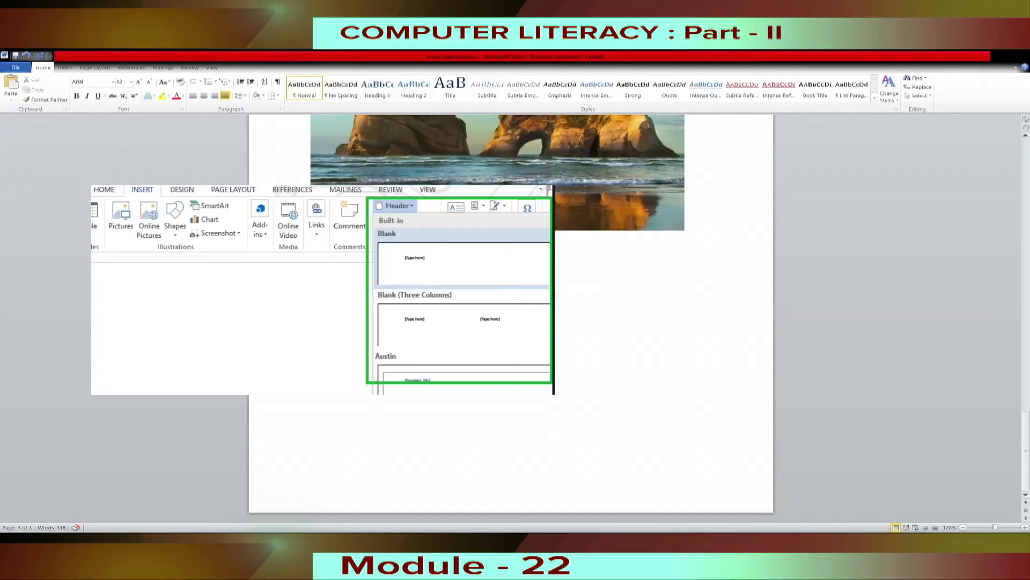
# Insert a centred plain page number in the footer, return to the body text and check the numbering on the pages.
pyautogui.click(65, 68)
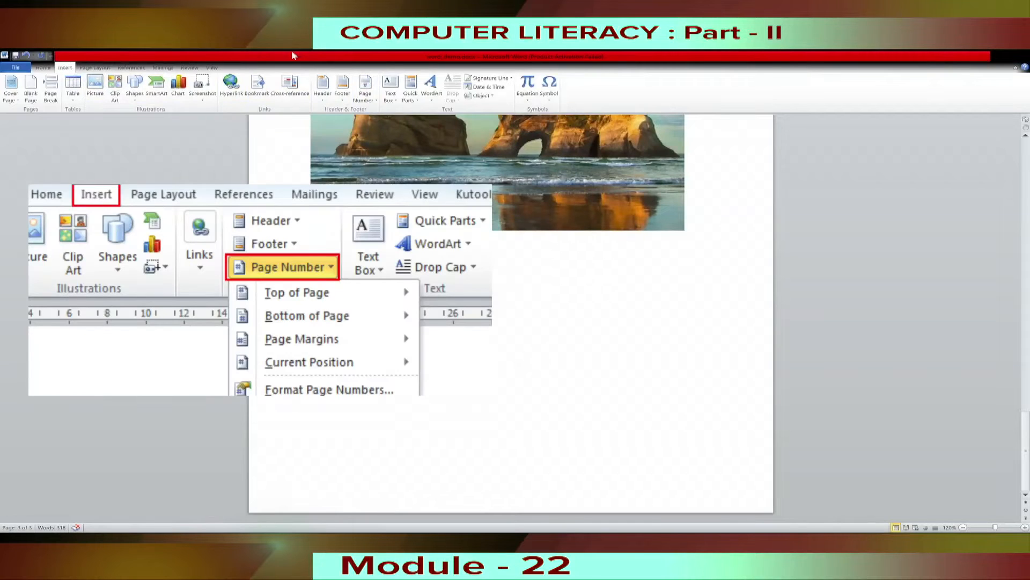
pyautogui.click(369, 101)
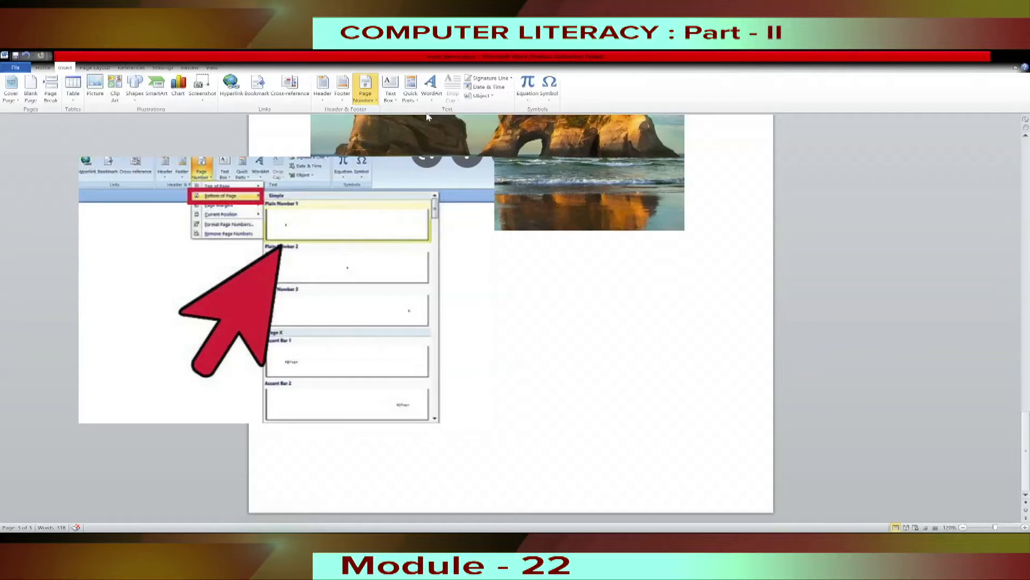
pyautogui.click(554, 195)
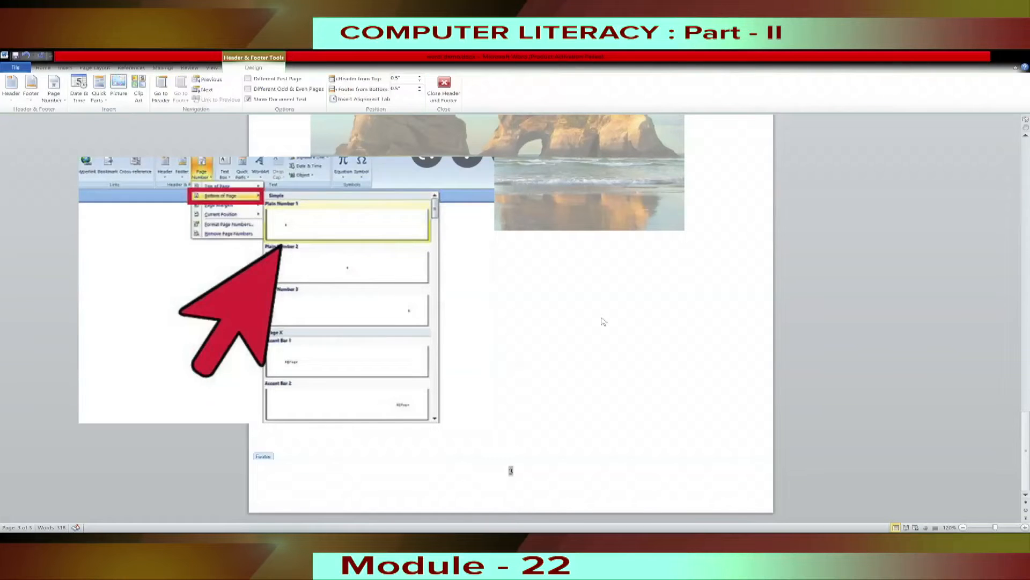
pyautogui.click(528, 480)
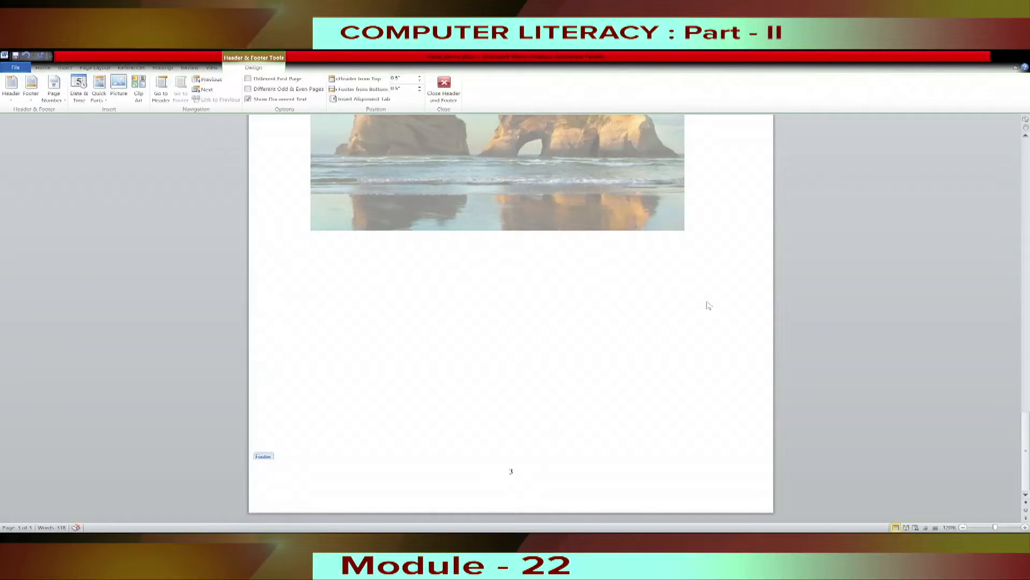
pyautogui.doubleClick(554, 321)
pyautogui.scroll(-15, 552, 324)
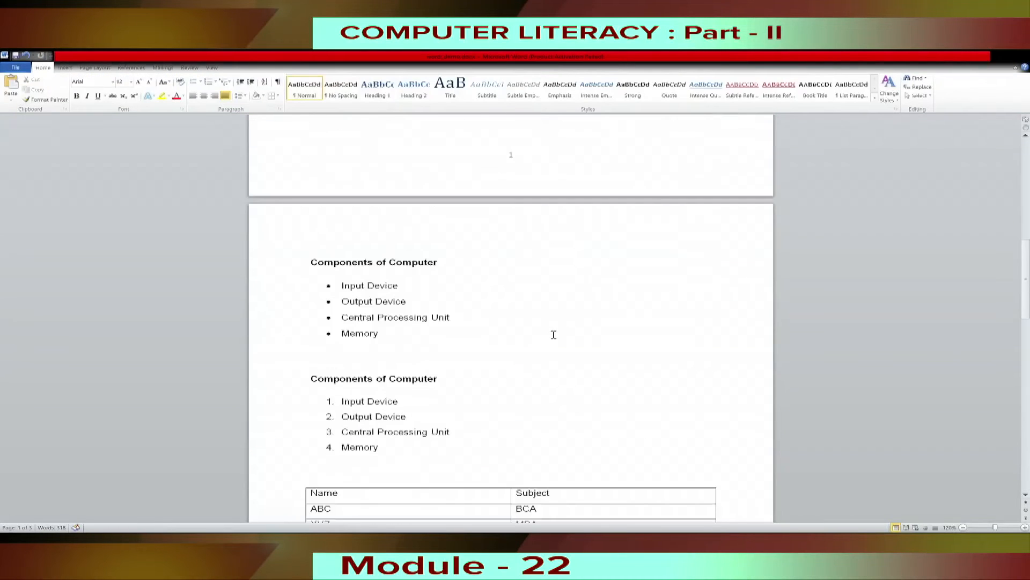
pyautogui.scroll(-20, 551, 330)
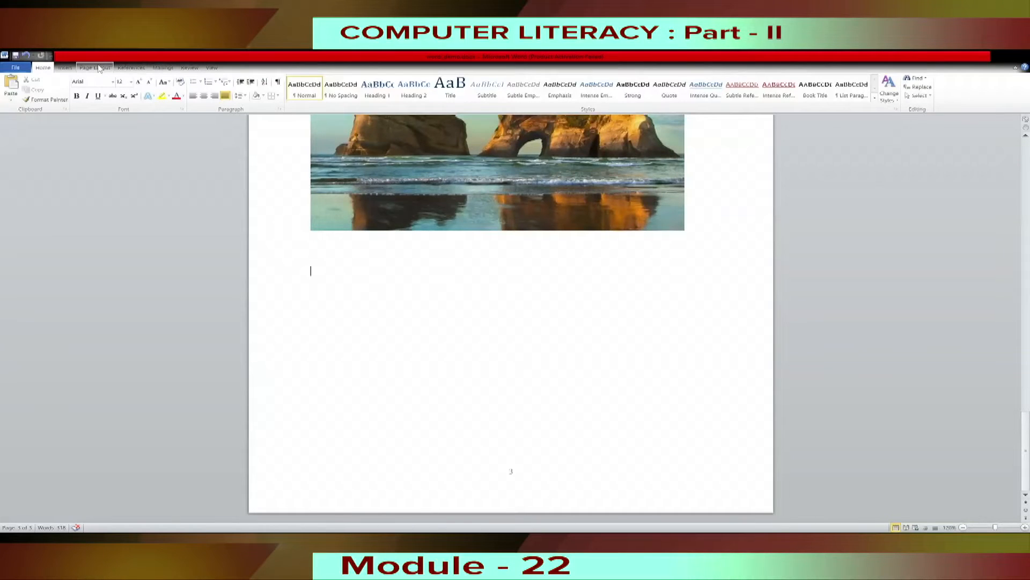
# Set the page margins to Wide, with 2" at the left and right, and check the layout across the pages.
pyautogui.click(98, 68)
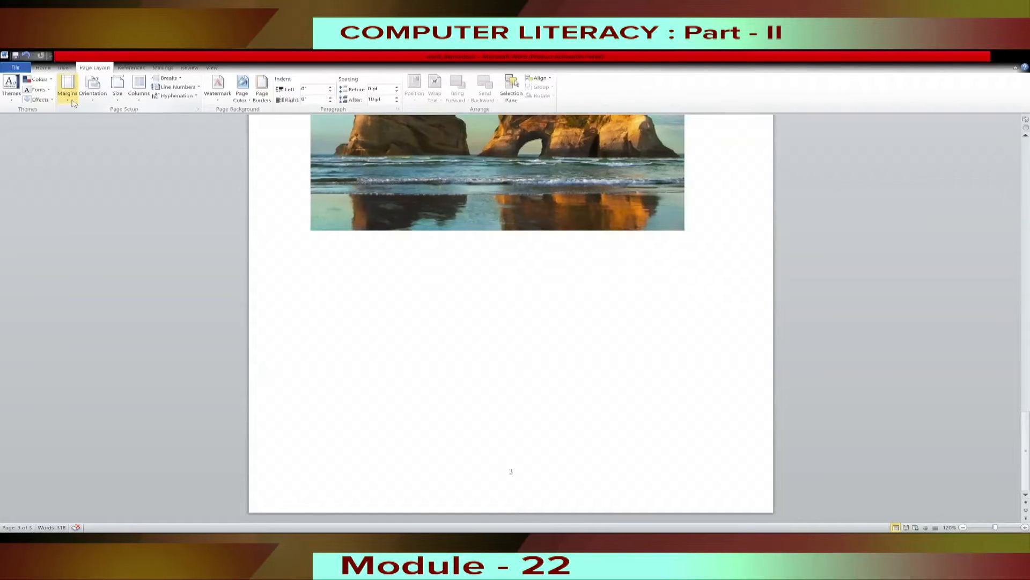
pyautogui.click(73, 102)
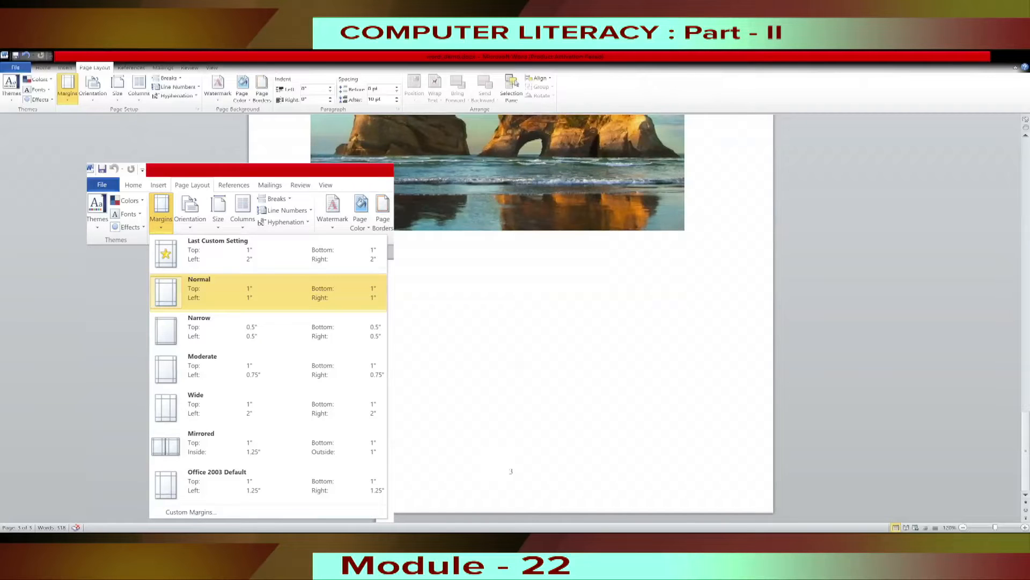
pyautogui.click(451, 282)
pyautogui.scroll(10, 686, 331)
pyautogui.scroll(15, 686, 332)
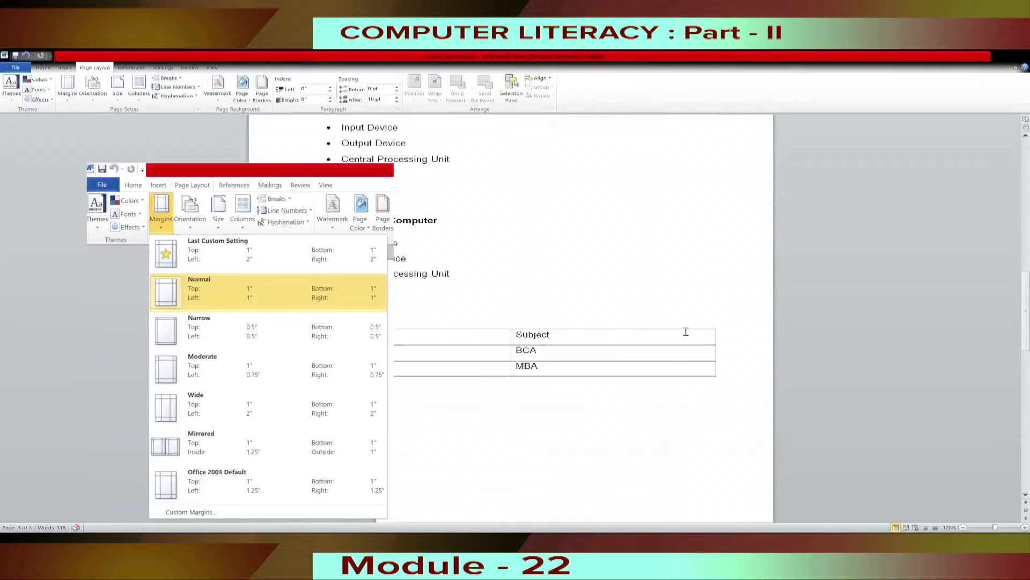
pyautogui.scroll(-1, 686, 331)
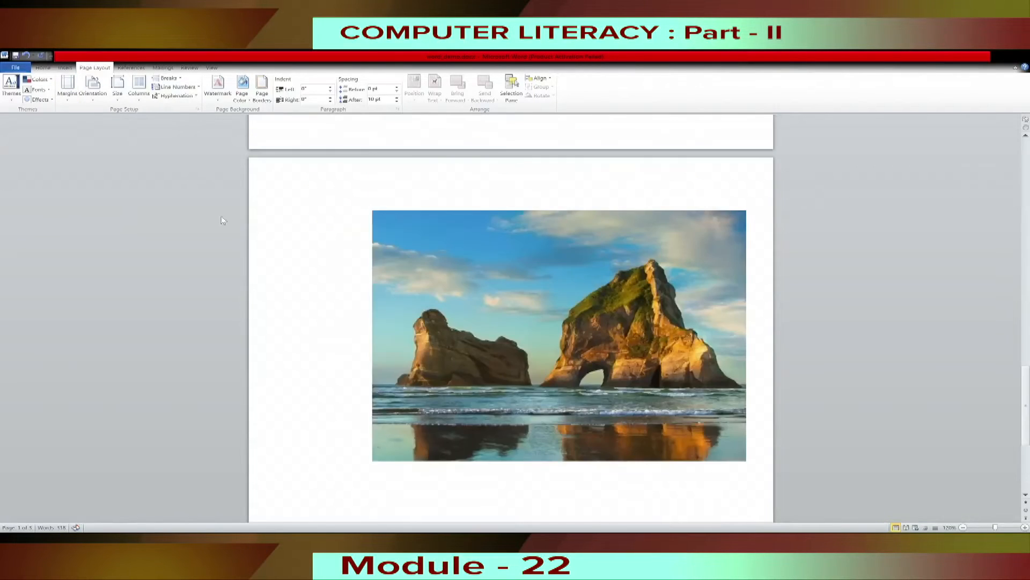
pyautogui.scroll(15, 556, 281)
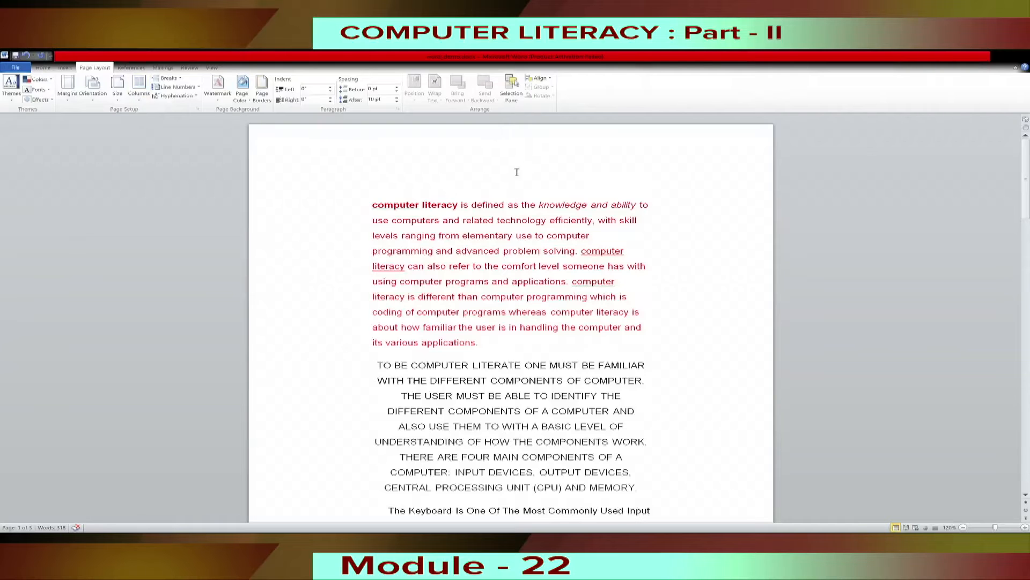
pyautogui.scroll(-6, 684, 309)
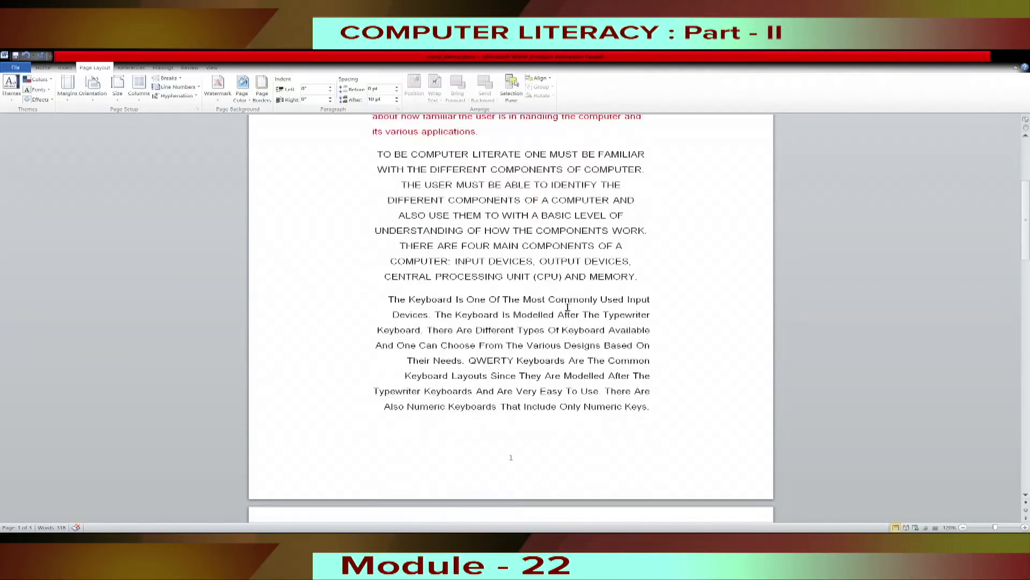
# Set the document's page margins to Normal, 1" on every side.
pyautogui.scroll(5, 526, 318)
pyautogui.scroll(2, 527, 317)
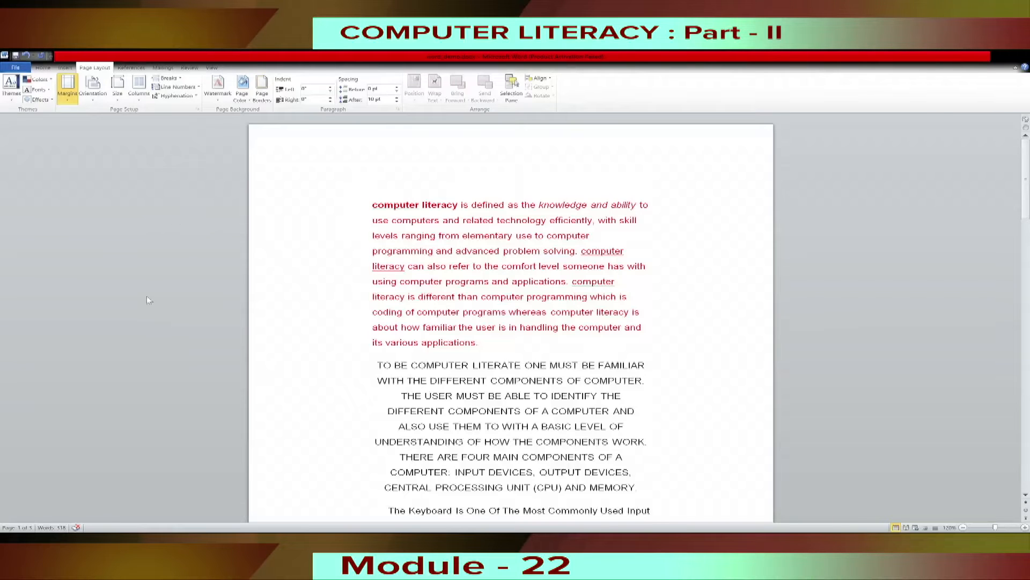
pyautogui.click(109, 288)
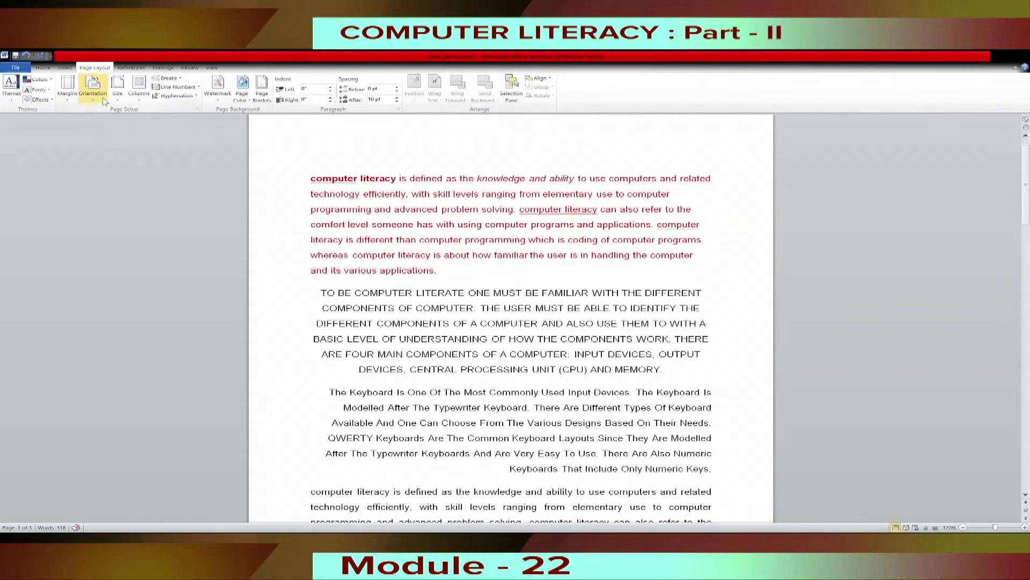
# Look through the available page orientation, paper size and column options.
pyautogui.click(94, 88)
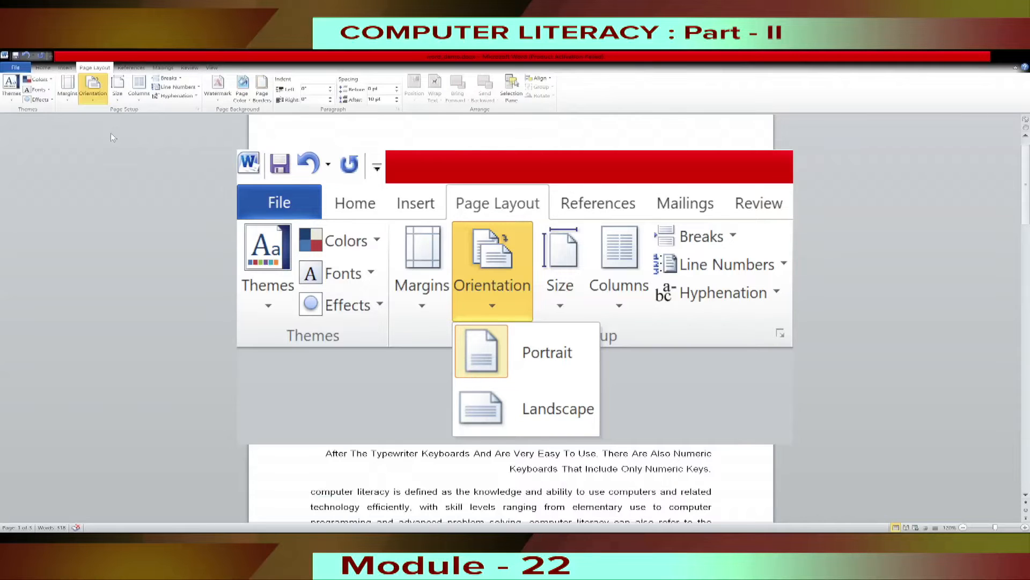
pyautogui.click(120, 97)
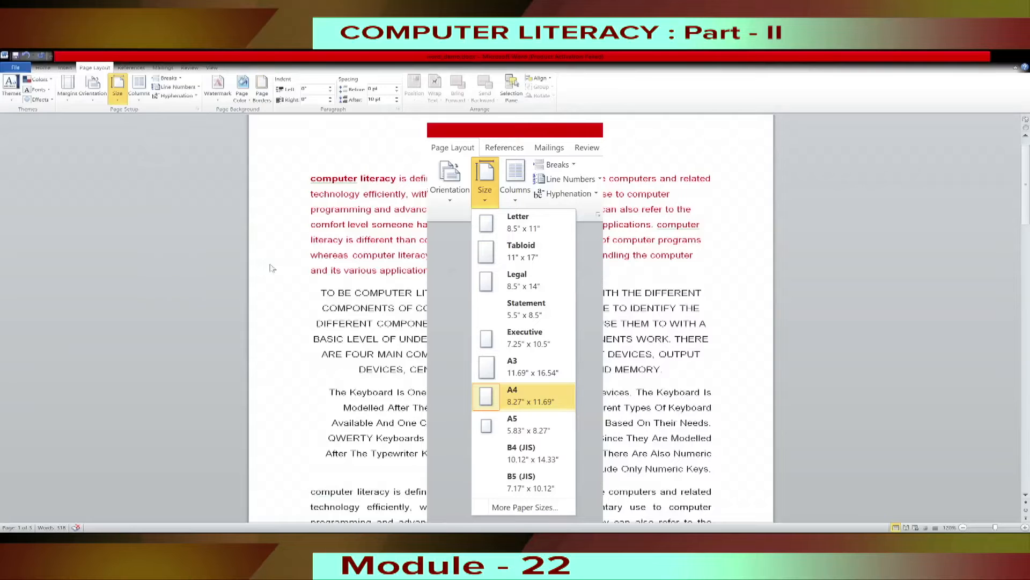
pyautogui.click(343, 209)
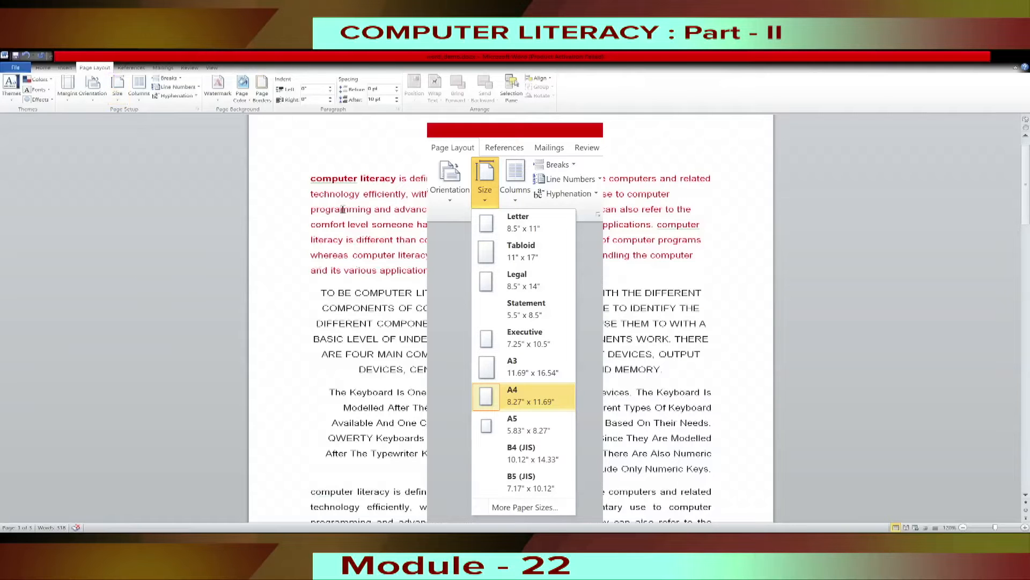
pyautogui.click(140, 100)
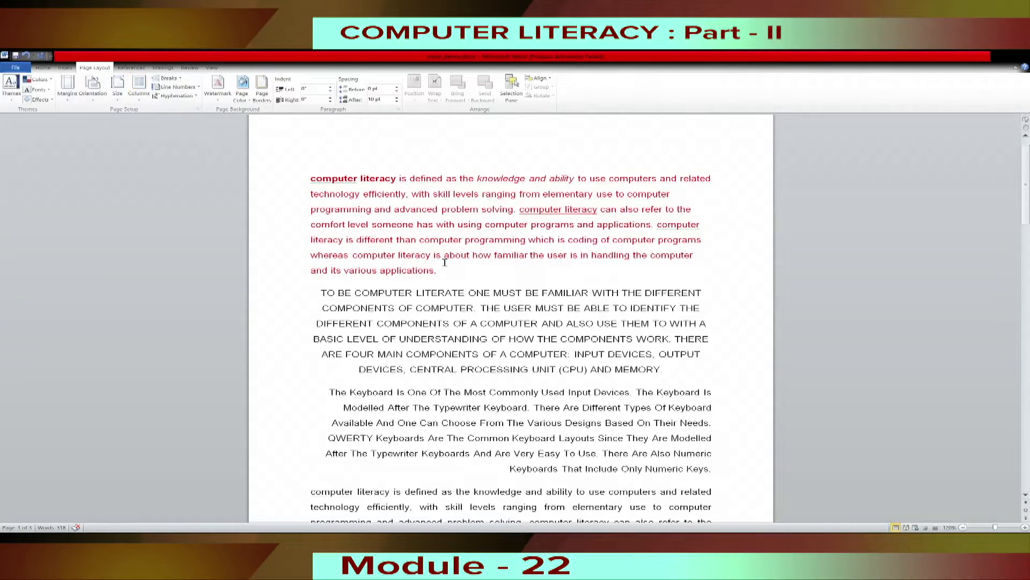
# Lay out the red opening paragraph on computer literacy in two columns.
pyautogui.moveTo(450, 276); pyautogui.dragTo(314, 183)
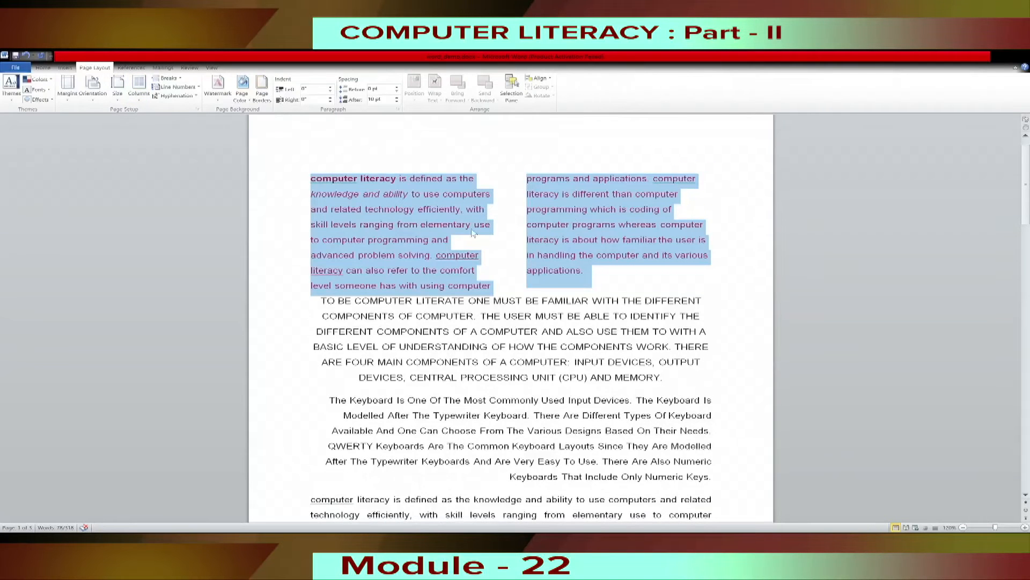
pyautogui.click(592, 272)
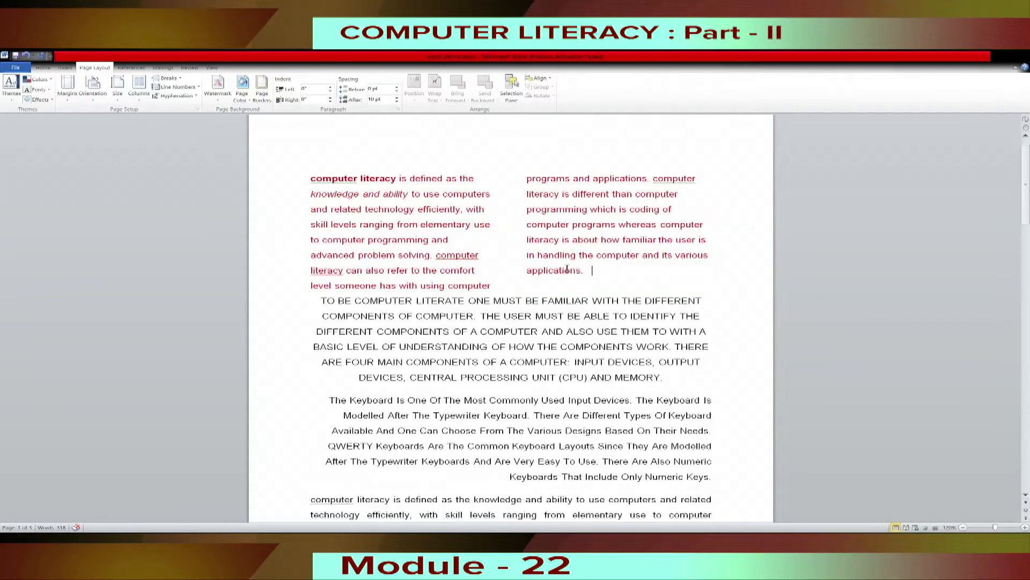
# Lay out the red opening paragraph on computer literacy in three columns.
pyautogui.moveTo(622, 274); pyautogui.dragTo(329, 185)
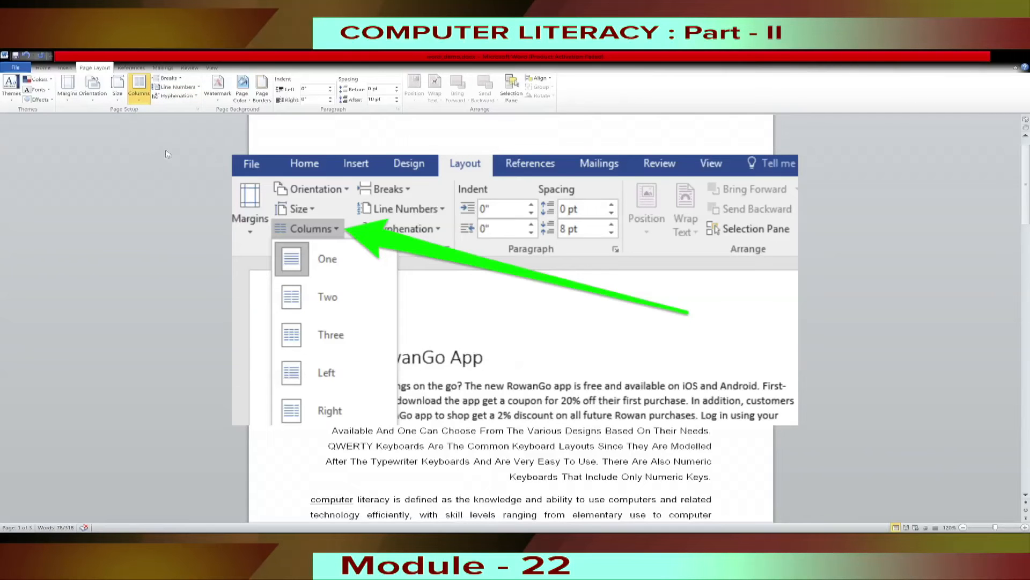
pyautogui.click(167, 151)
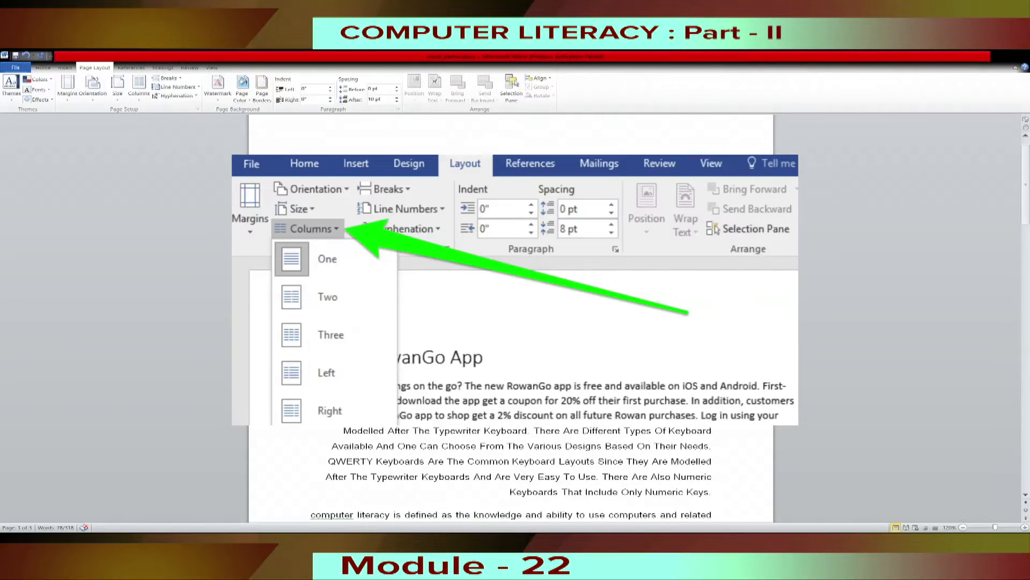
pyautogui.click(401, 156)
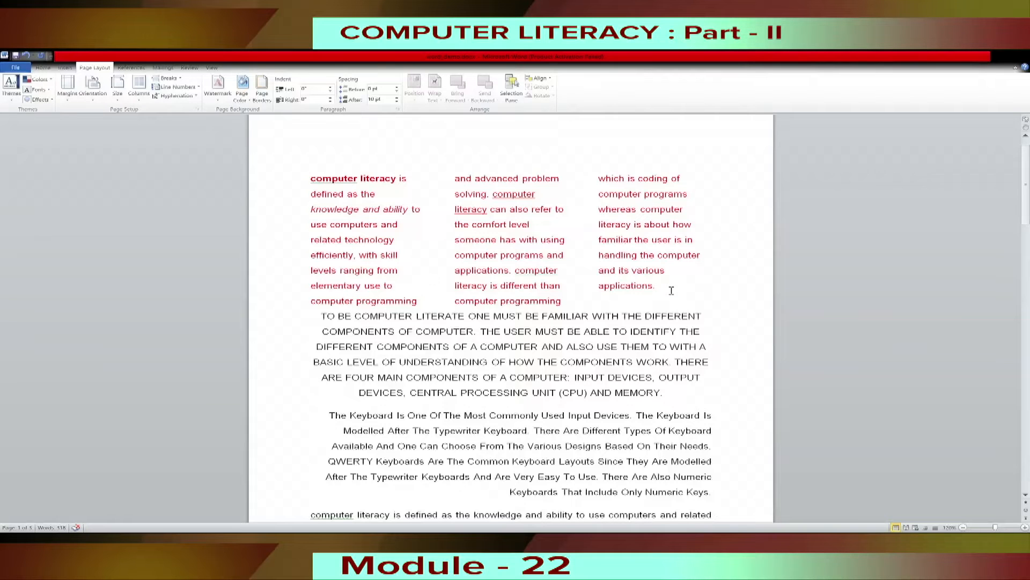
# Set the red opening paragraph to a single column.
pyautogui.moveTo(671, 290); pyautogui.dragTo(297, 168)
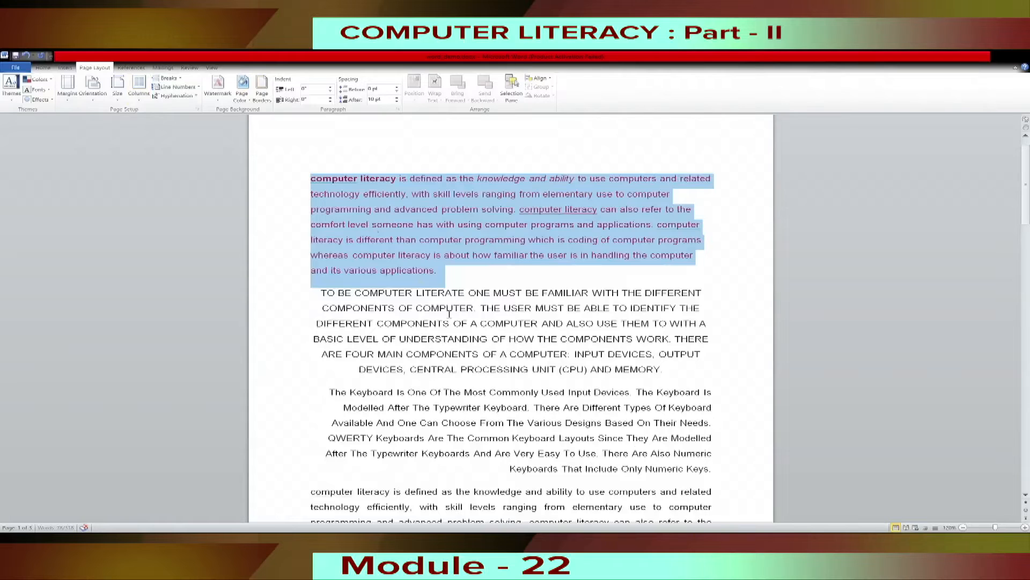
pyautogui.click(449, 313)
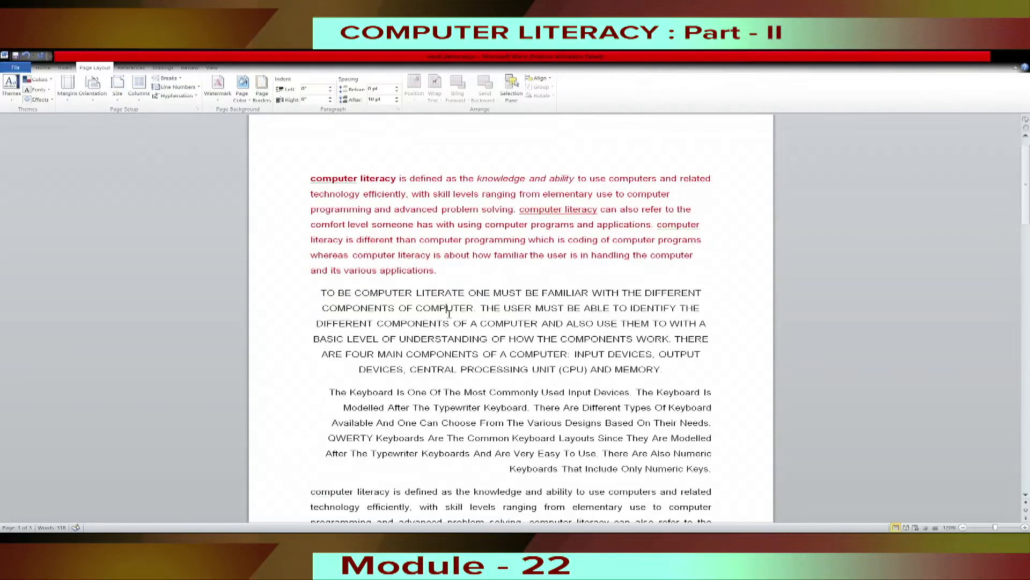
pyautogui.scroll(1, 560, 336)
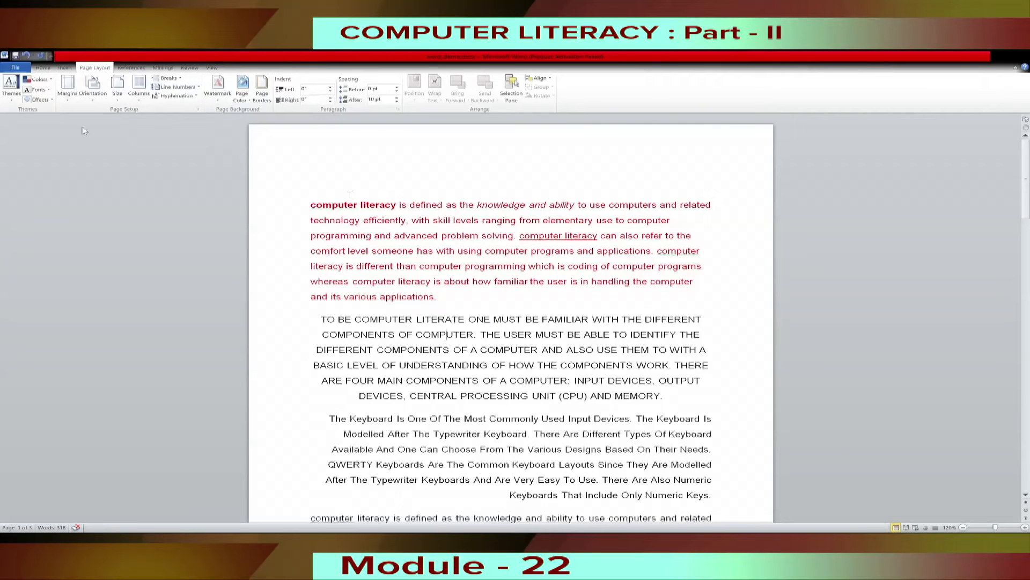
# Save the document to the Desktop as computer_literacy1.docx in Word Document format.
pyautogui.click(44, 69)
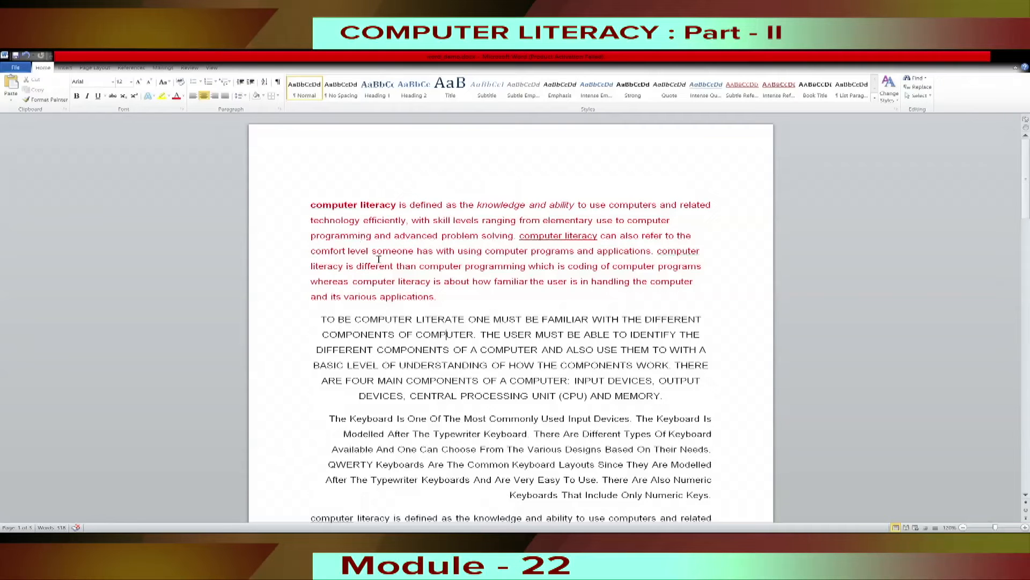
pyautogui.click(16, 70)
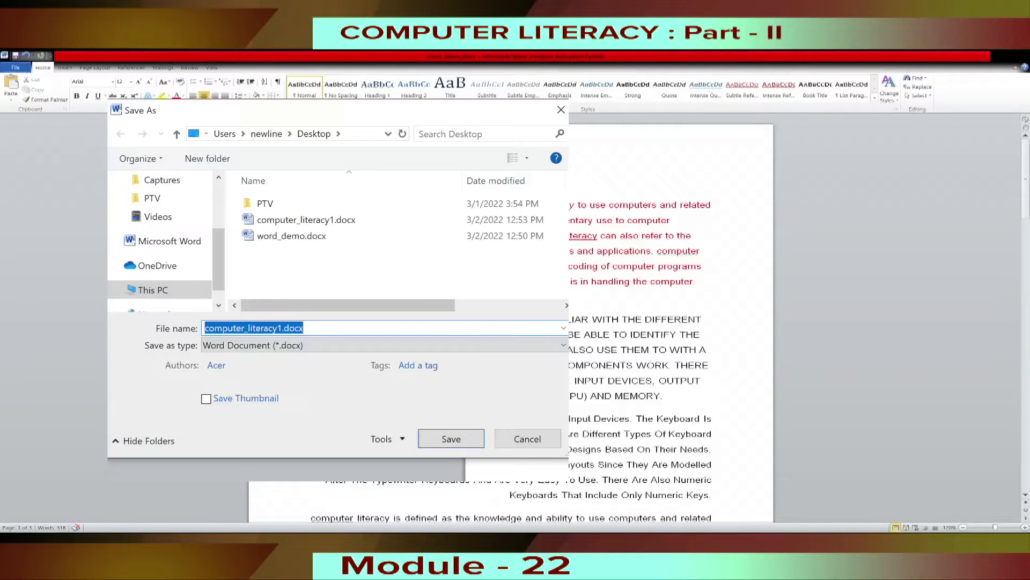
pyautogui.press('Return')
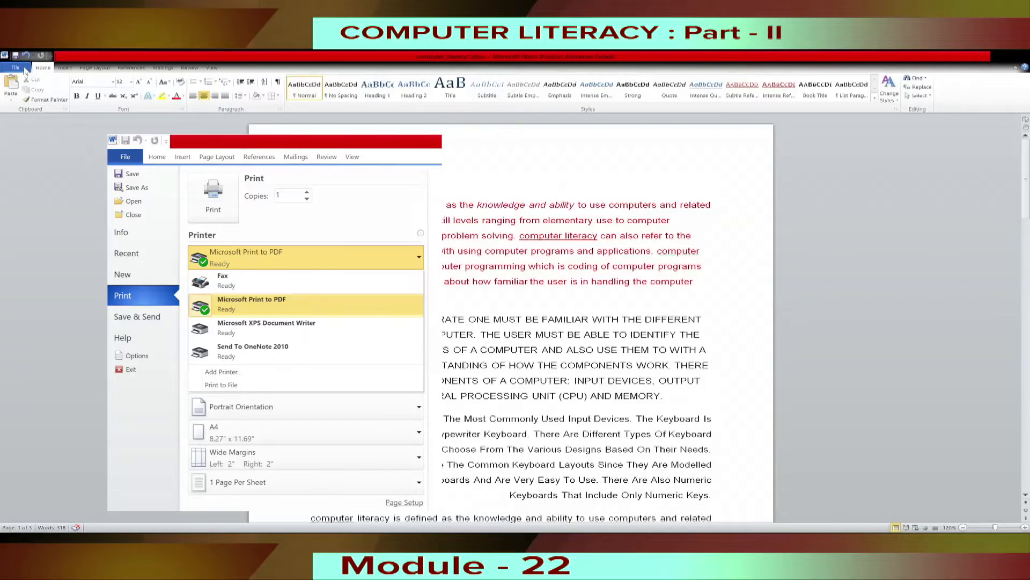
# Open the document's print settings, try raising and lowering the number of copies, and view the available printers.
pyautogui.click(24, 70)
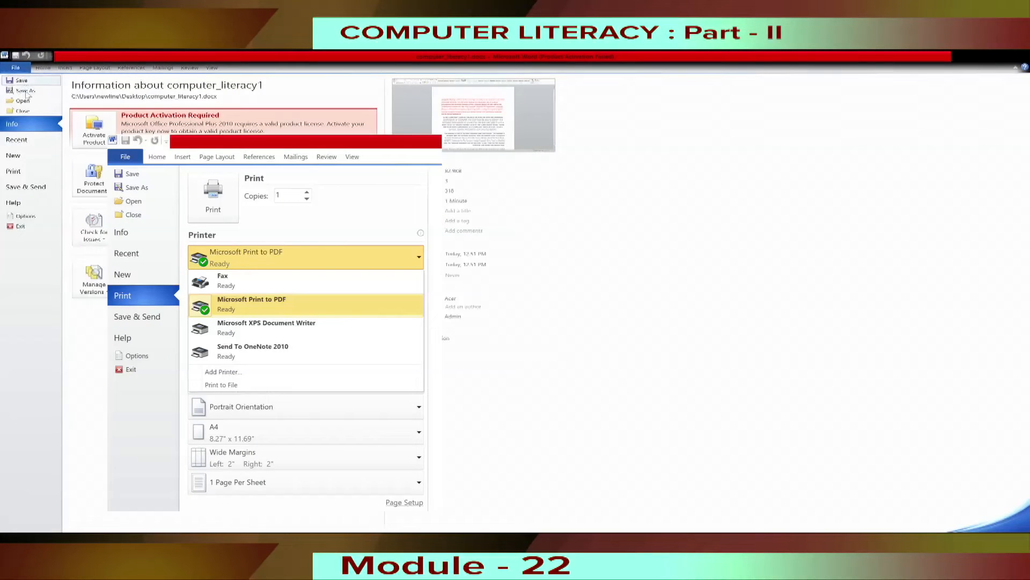
pyautogui.click(14, 172)
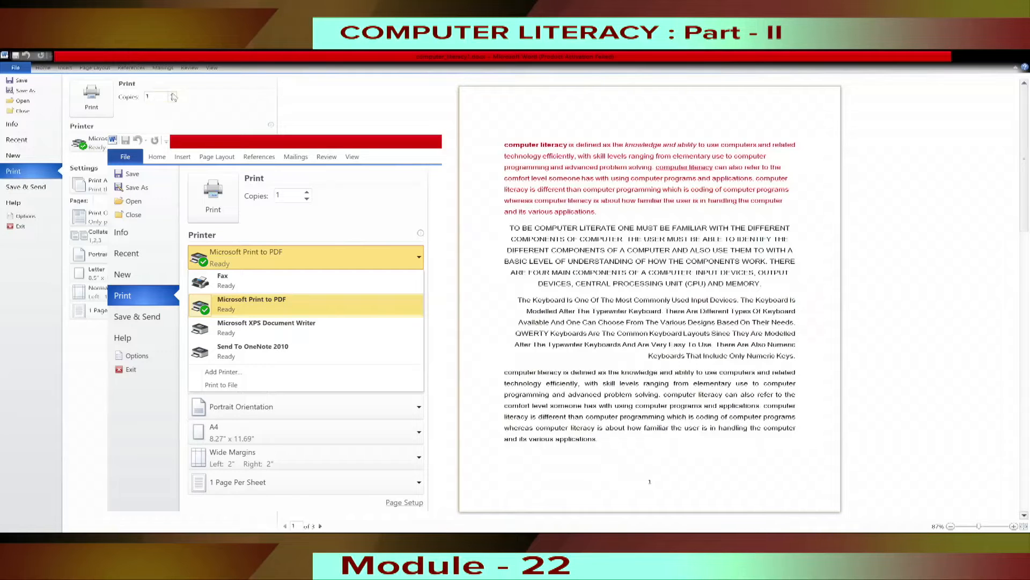
pyautogui.doubleClick(173, 95)
pyautogui.click(173, 100)
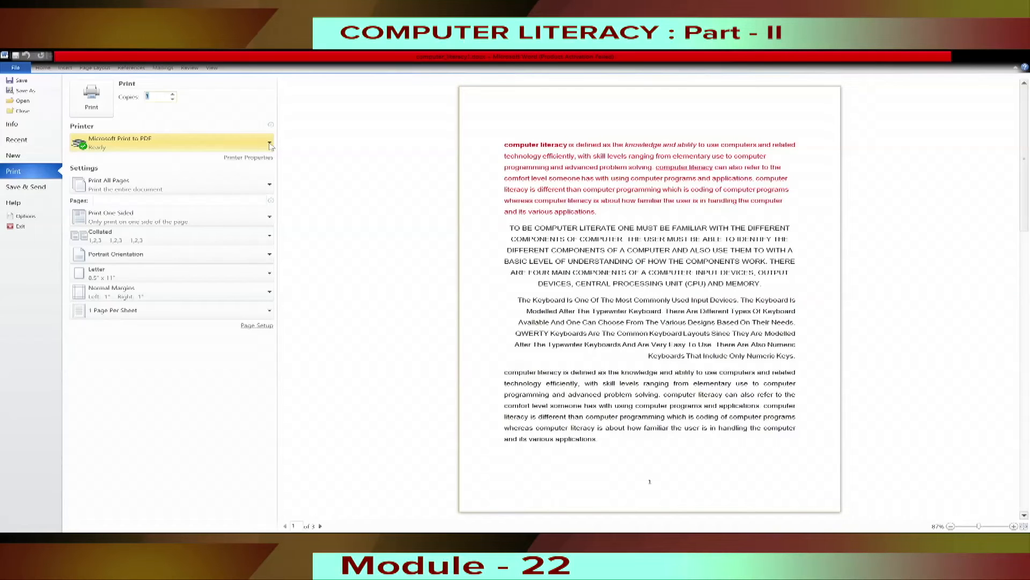
pyautogui.click(269, 143)
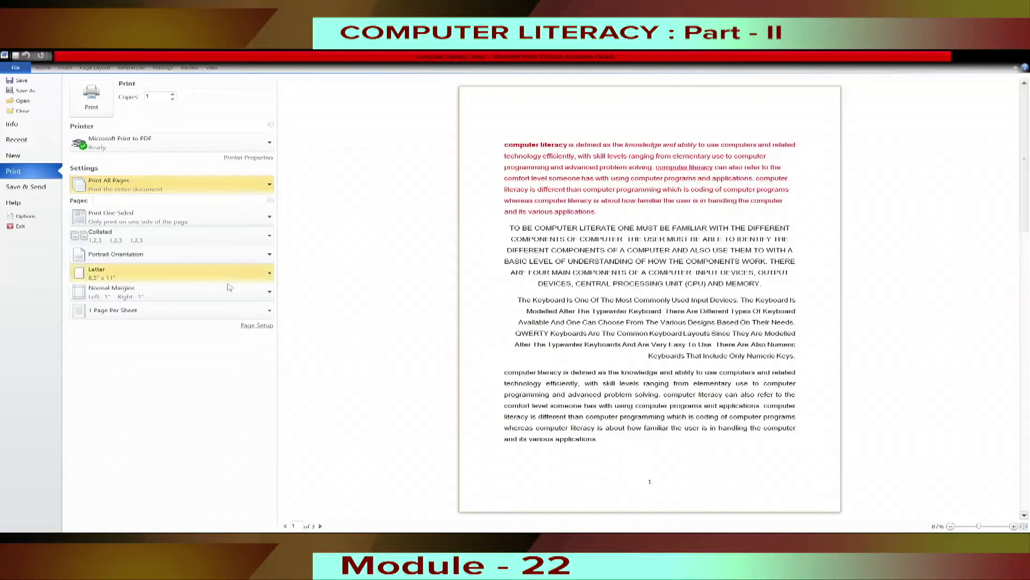
# Set the paper size for printing to A4 and check the print preview.
pyautogui.click(270, 276)
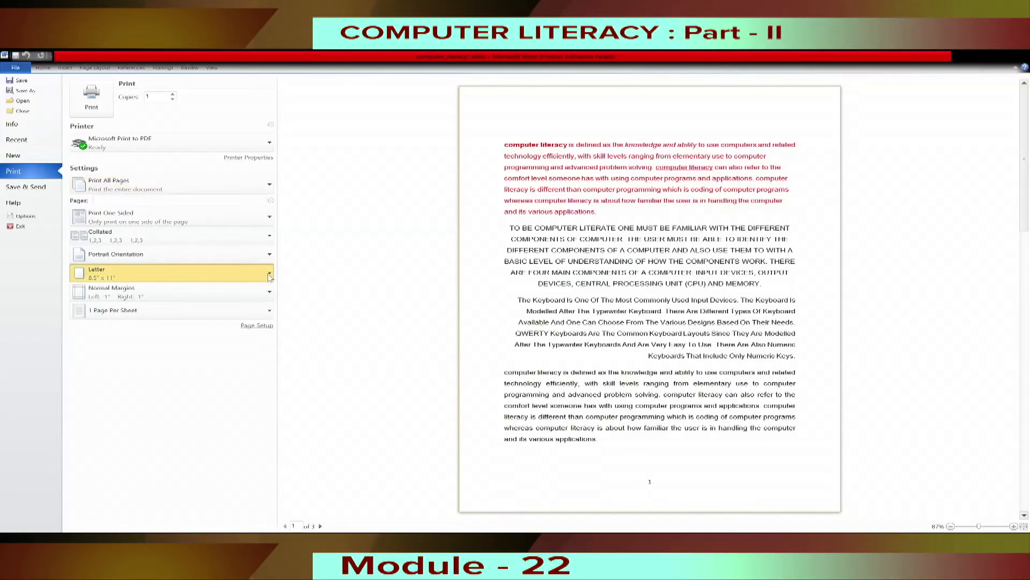
pyautogui.click(177, 409)
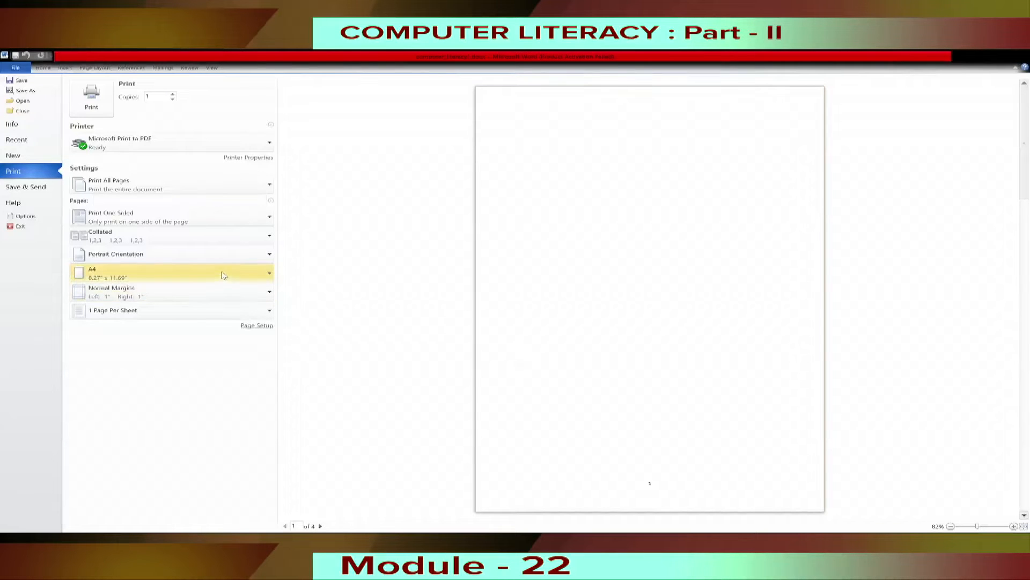
pyautogui.press('Escape')
pyautogui.scroll(10, 536, 300)
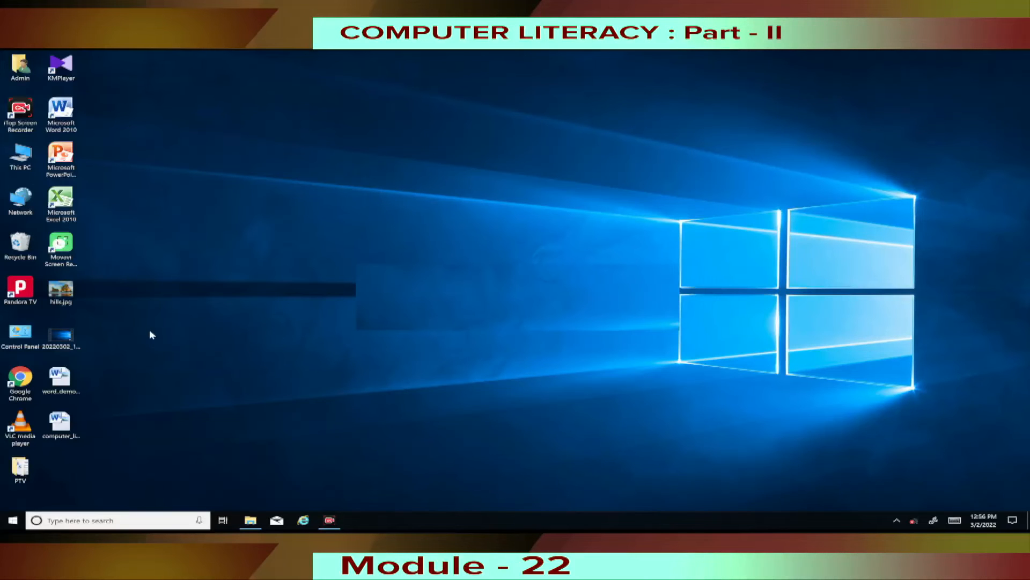
# Locate the saved computer_literacy1.docx file on the desktop by selecting it, and clear the selection.
pyautogui.click(60, 423)
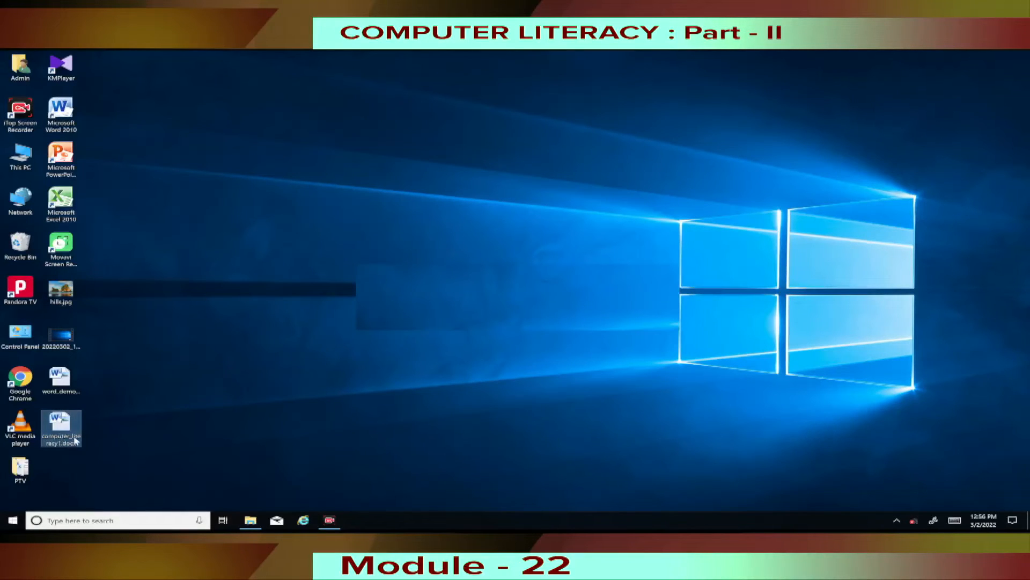
pyautogui.click(117, 436)
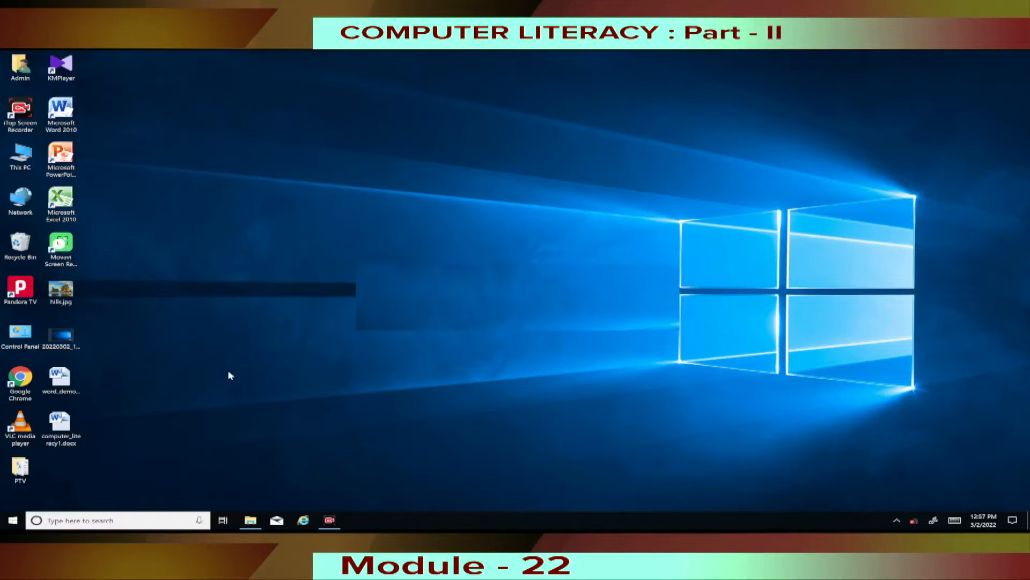
# Start Microsoft PowerPoint 2010 from the Microsoft Office folder in the list of installed programs.
pyautogui.click(12, 520)
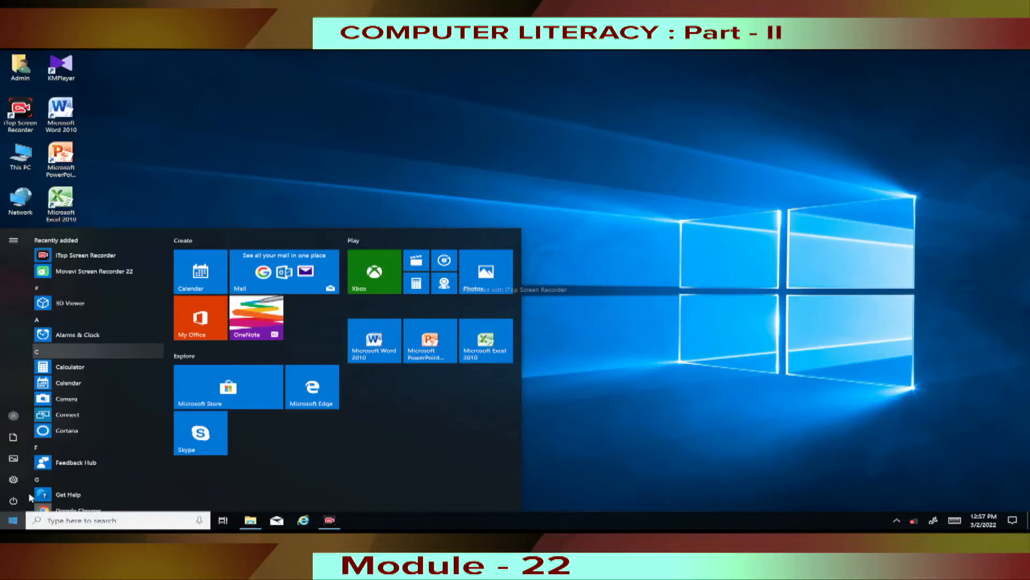
pyautogui.scroll(-1, 122, 410)
pyautogui.scroll(-2, 130, 426)
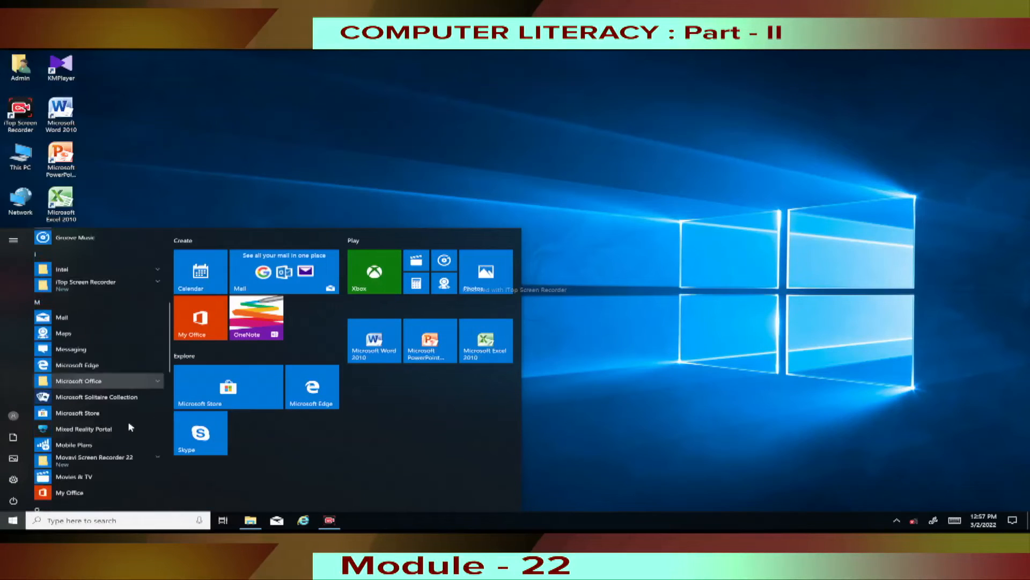
pyautogui.click(122, 372)
pyautogui.scroll(-3, 135, 402)
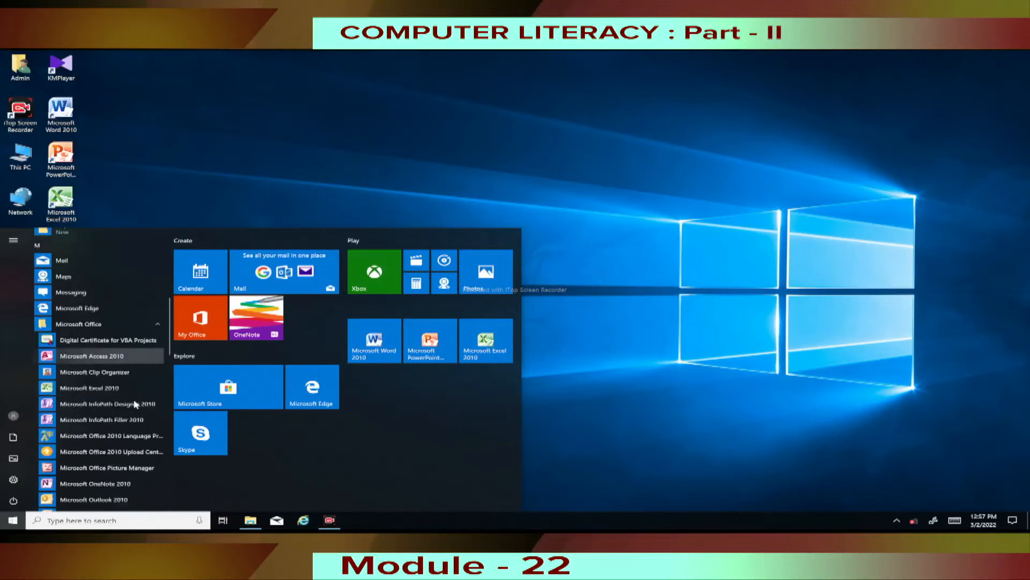
pyautogui.scroll(-2, 136, 404)
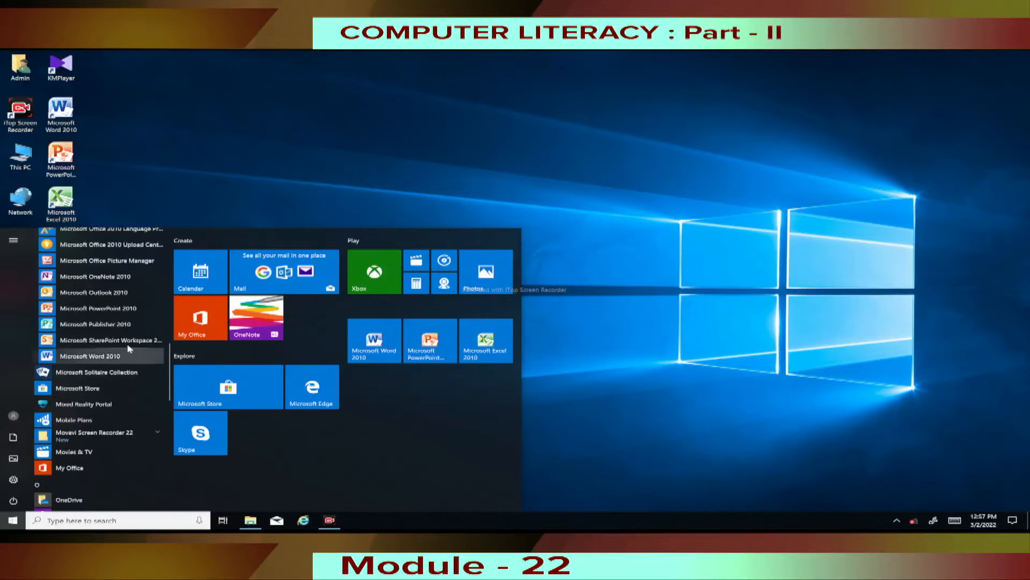
pyautogui.click(141, 310)
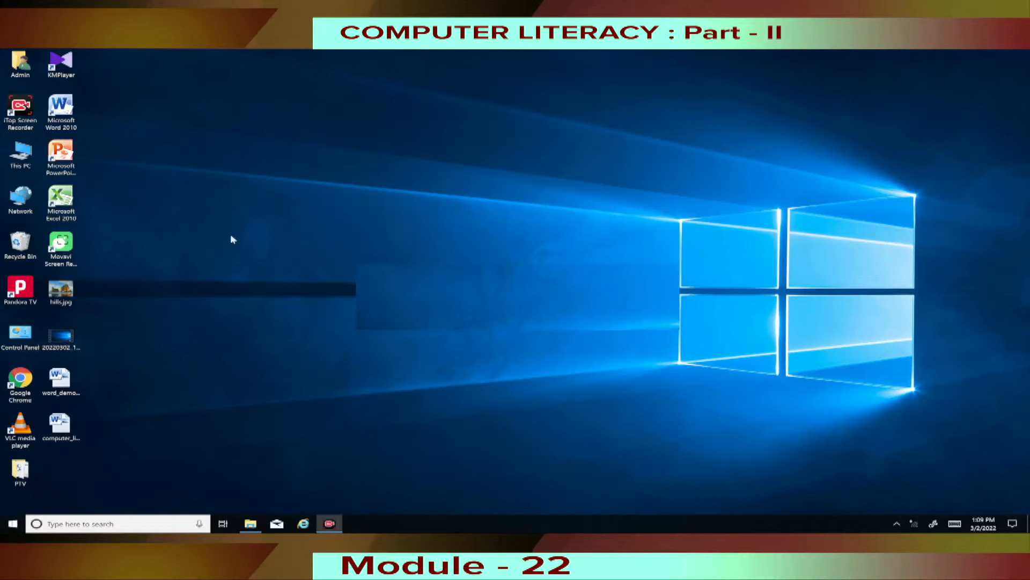
# Select the Microsoft PowerPoint 2010 shortcut on the desktop.
pyautogui.click(72, 155)
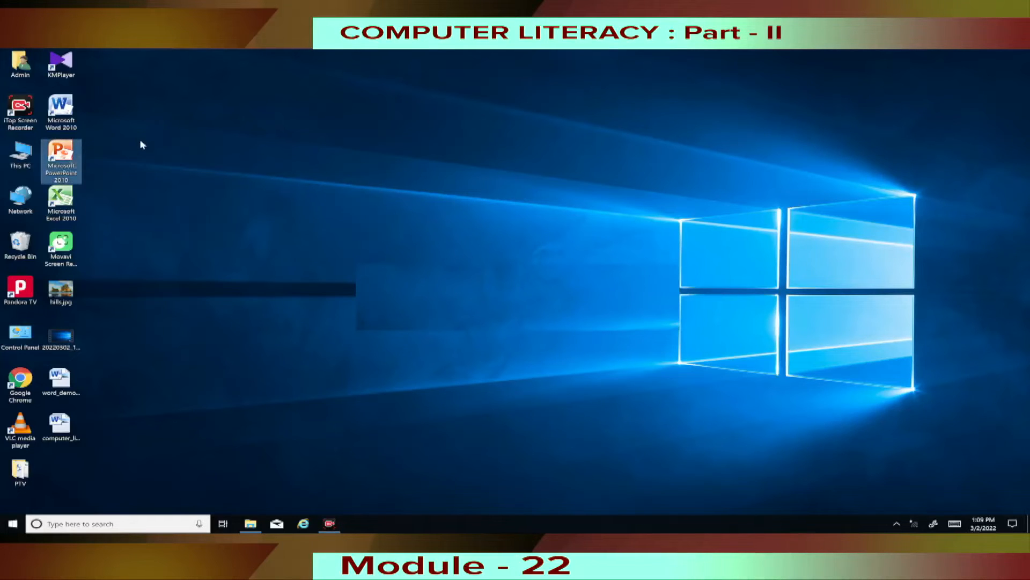
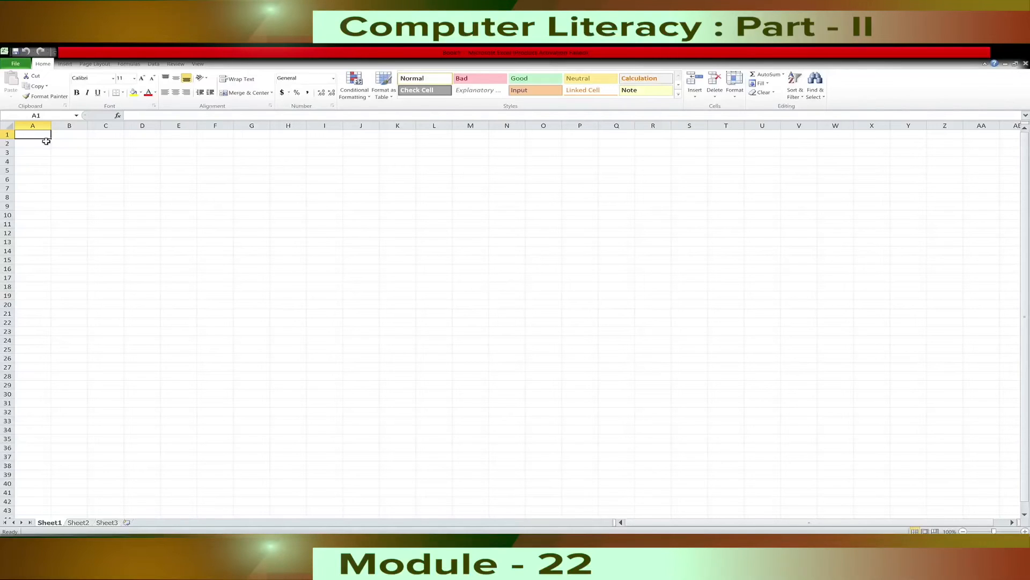
# Select cells B1, C1, I15 and K23 in turn to view each cell's address.
pyautogui.click(77, 137)
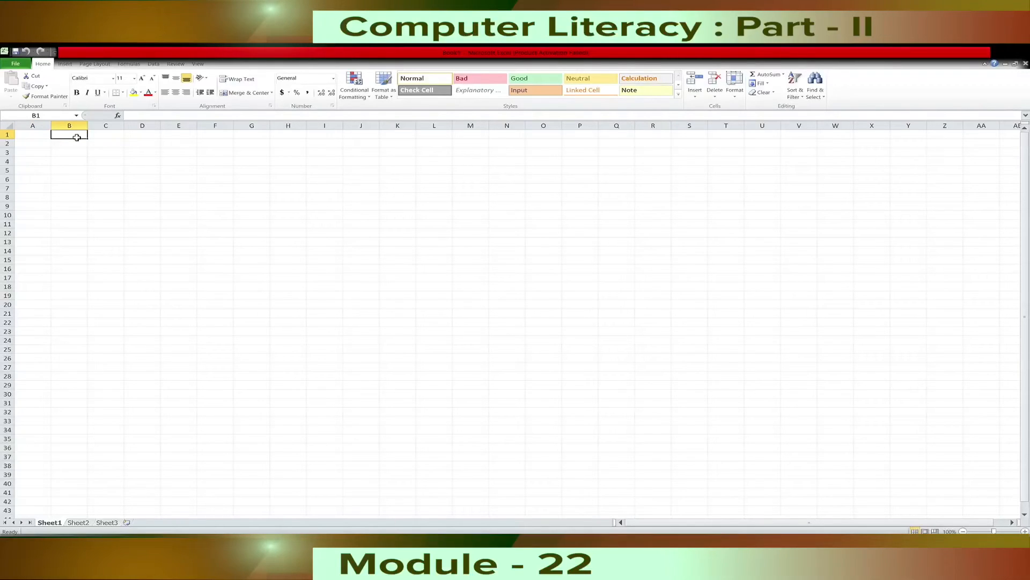
pyautogui.click(114, 138)
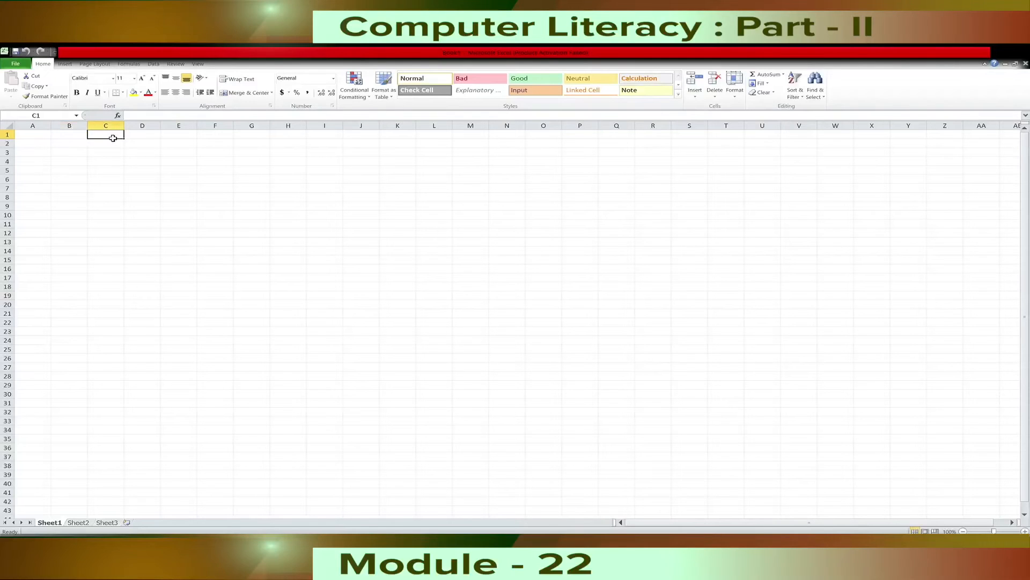
pyautogui.click(327, 262)
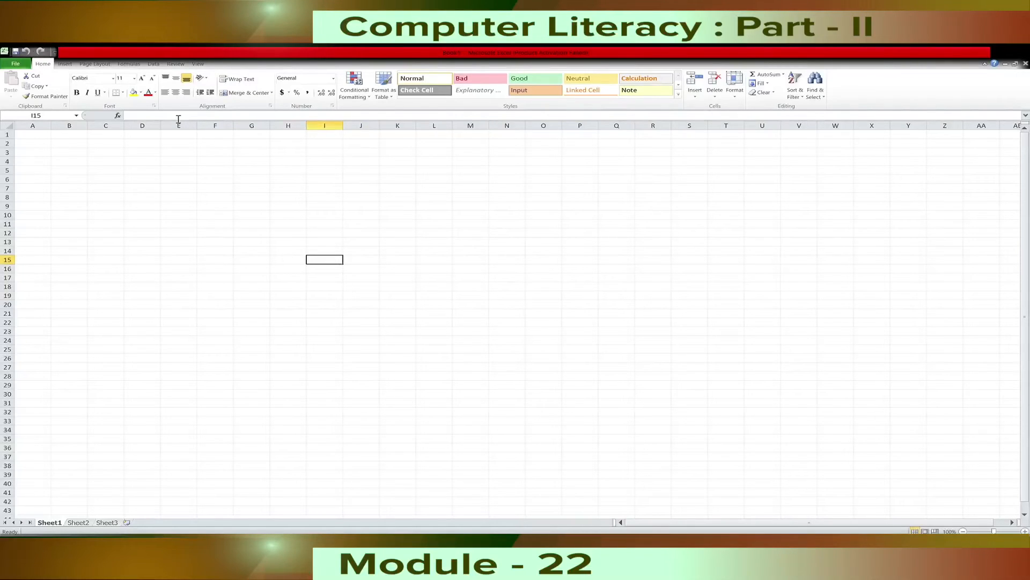
pyautogui.click(47, 119)
pyautogui.click(398, 334)
pyautogui.scroll(-2, 279, 316)
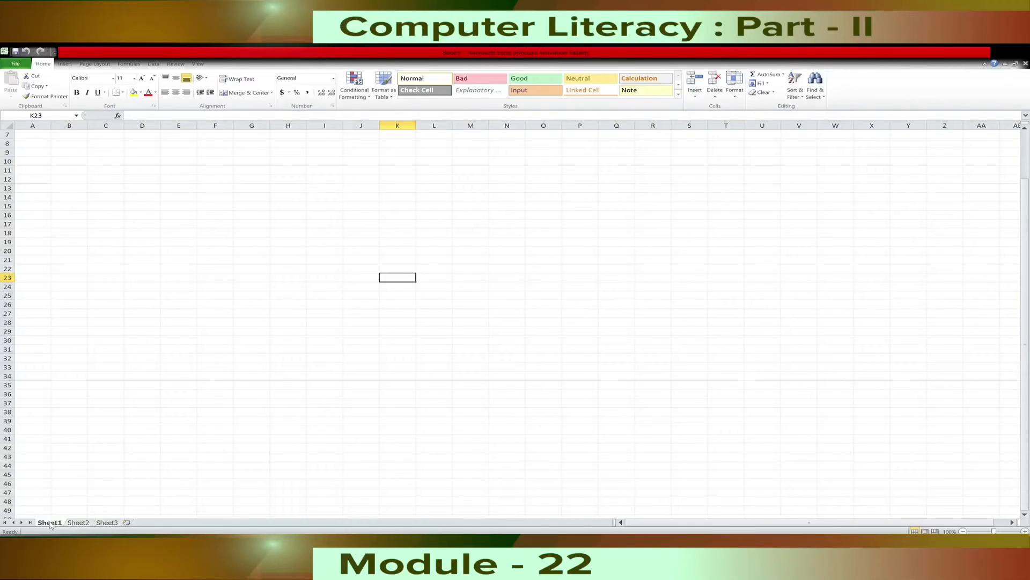
# Rename the Sheet1 worksheet as marks and insert a new worksheet after Sheet3.
pyautogui.click(88, 447)
pyautogui.write('marks')
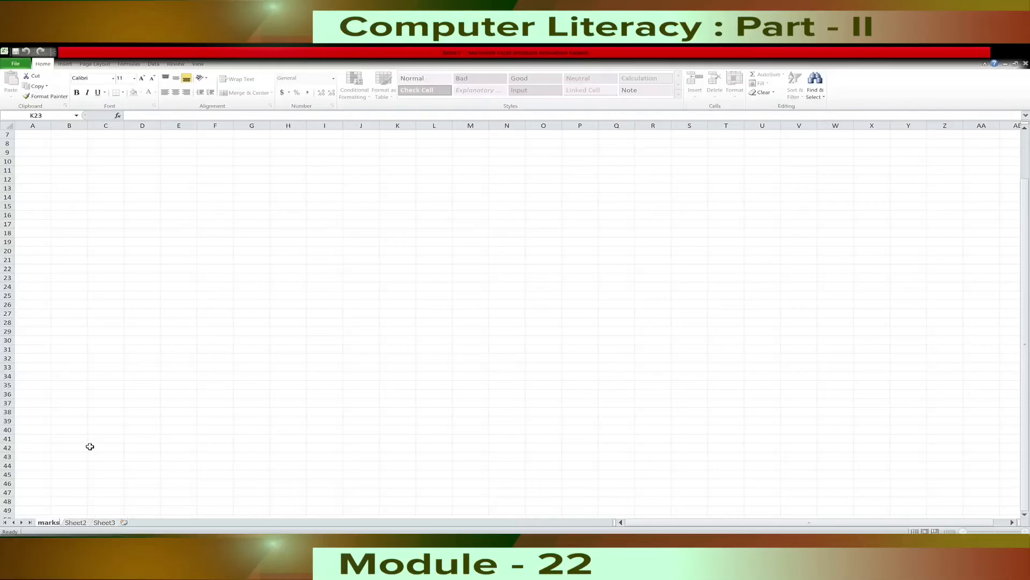
pyautogui.press('Return')
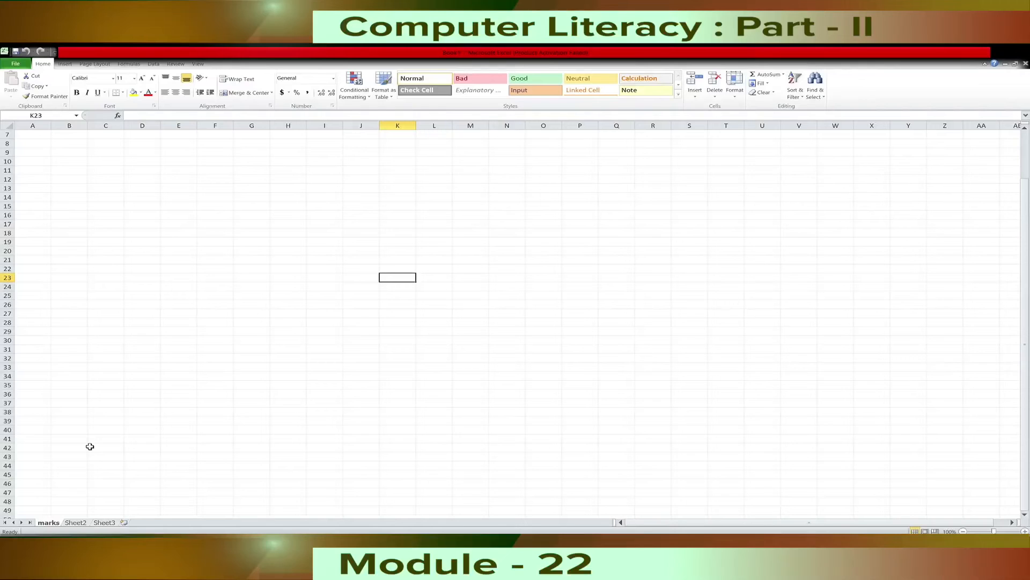
pyautogui.click(125, 523)
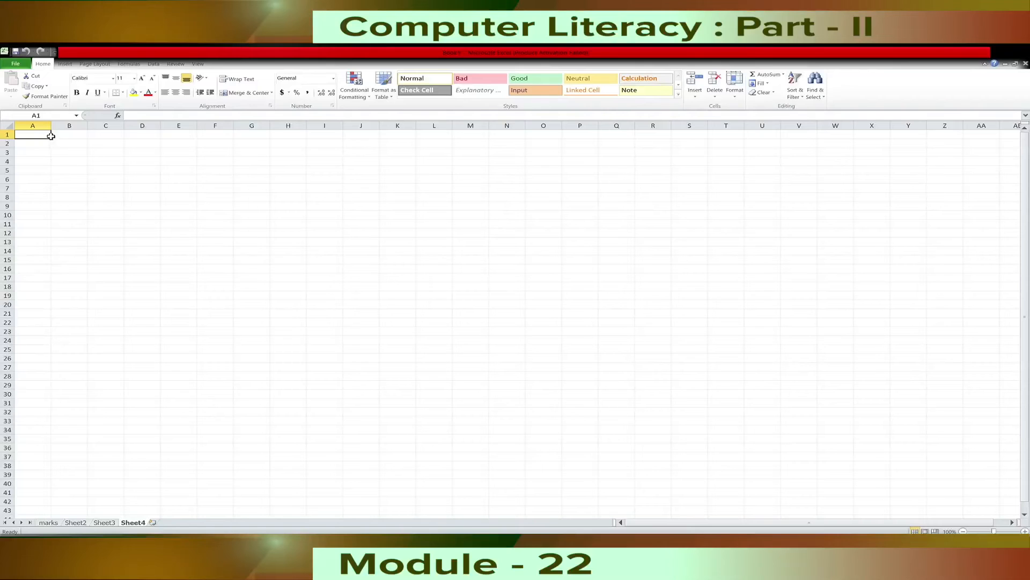
# Enter the column headings Name, Roll No, Marks 1 and Marks 2 in cells A1 to D1 of the new worksheet.
pyautogui.write('Name')
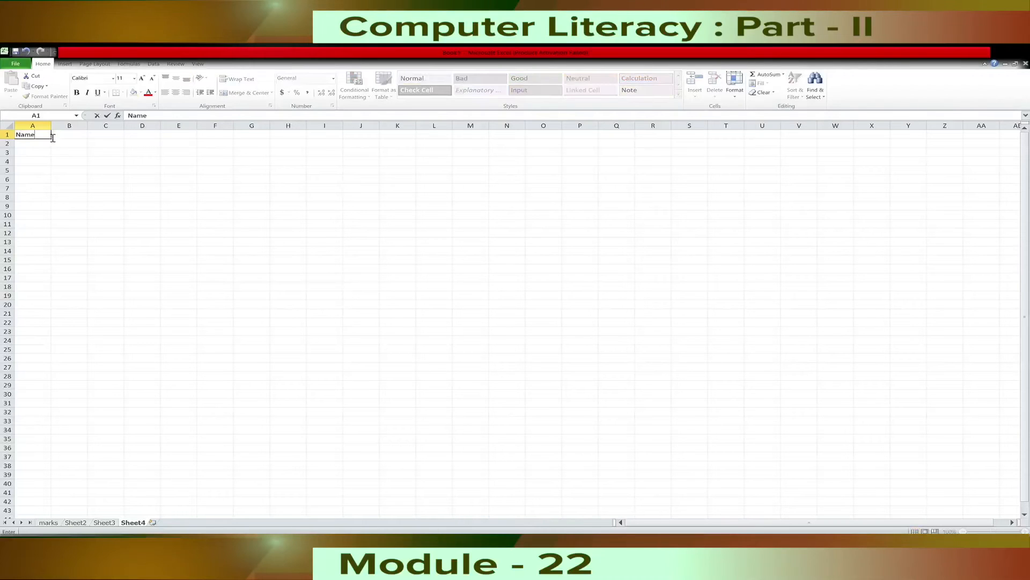
pyautogui.click(72, 139)
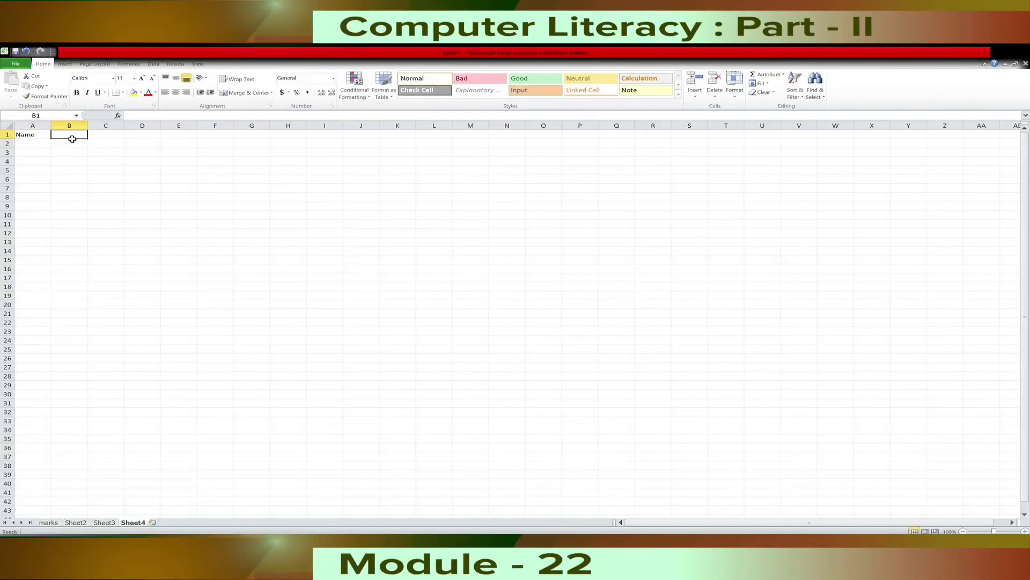
pyautogui.write('RollNo')
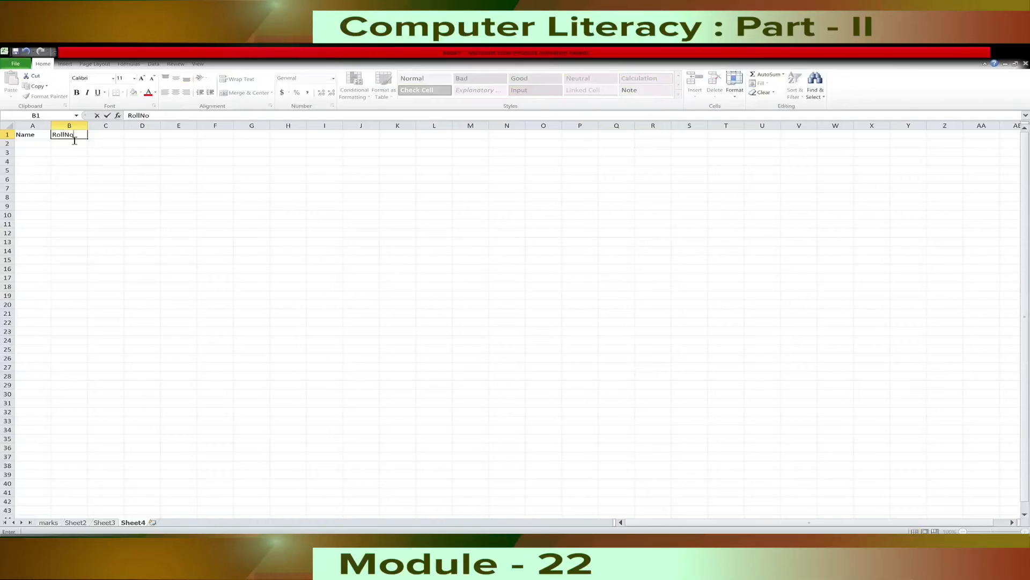
pyautogui.click(145, 119)
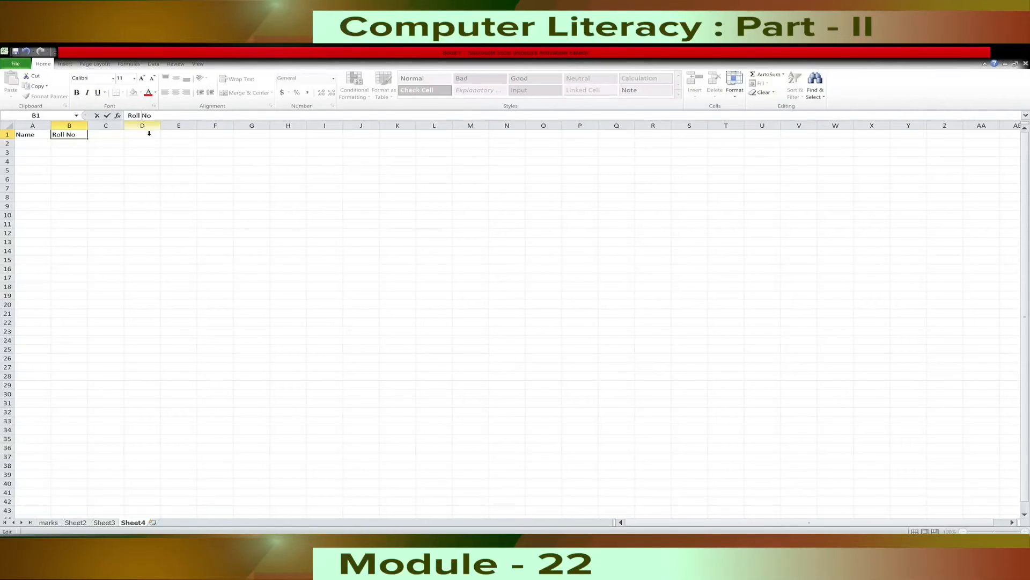
pyautogui.click(113, 136)
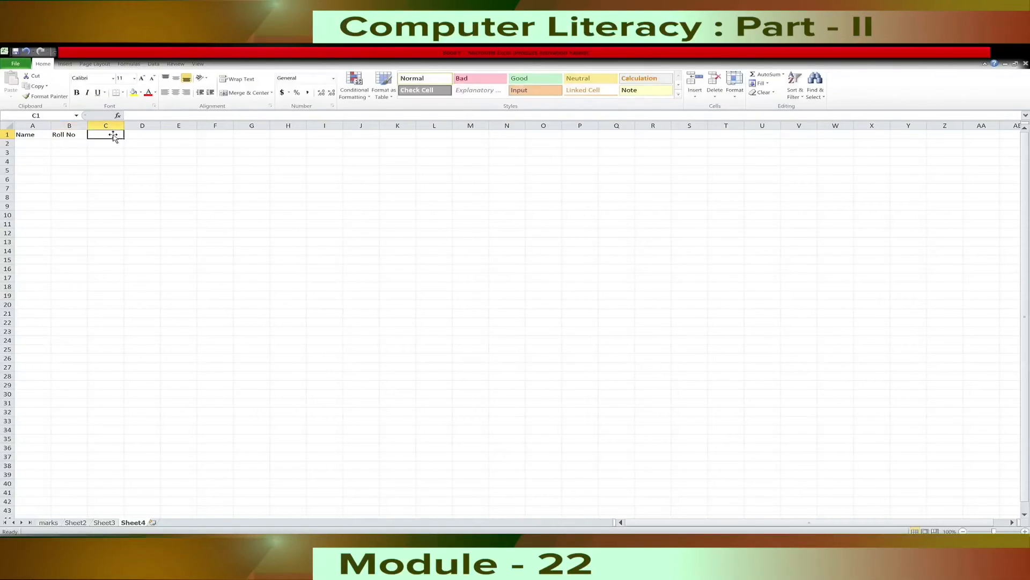
pyautogui.write('Marks 1')
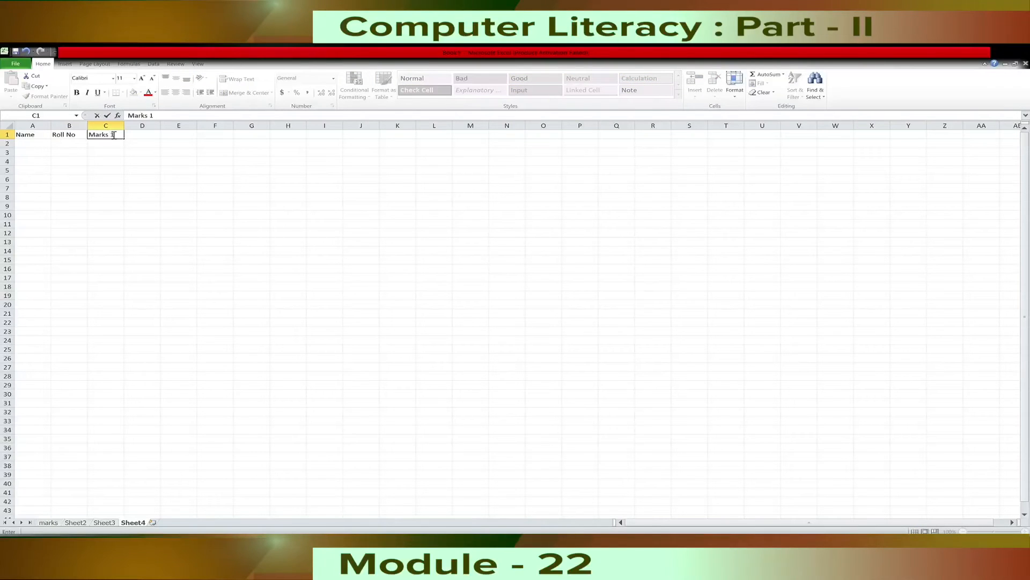
pyautogui.click(150, 141)
pyautogui.write('M')
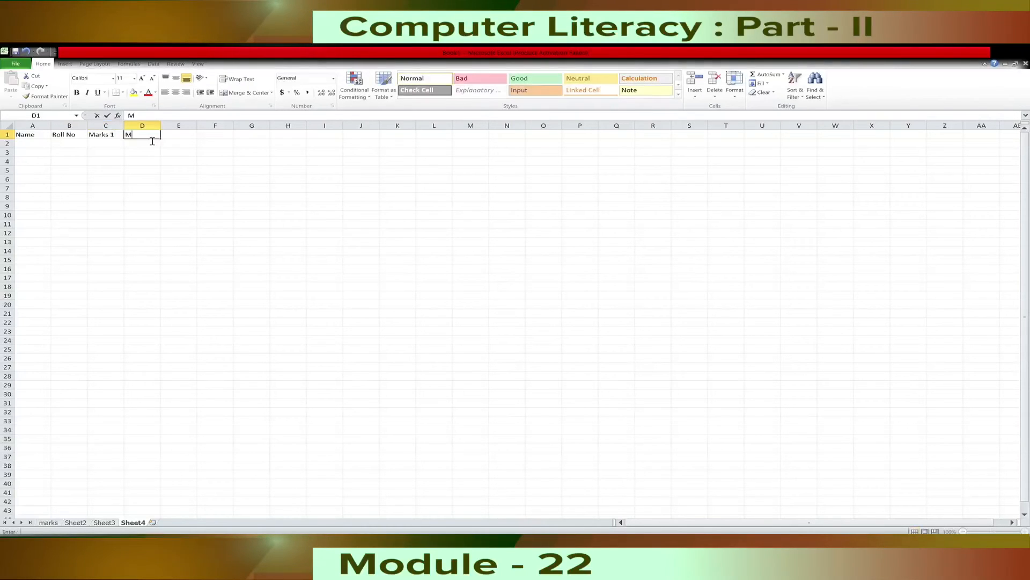
pyautogui.write('ark')
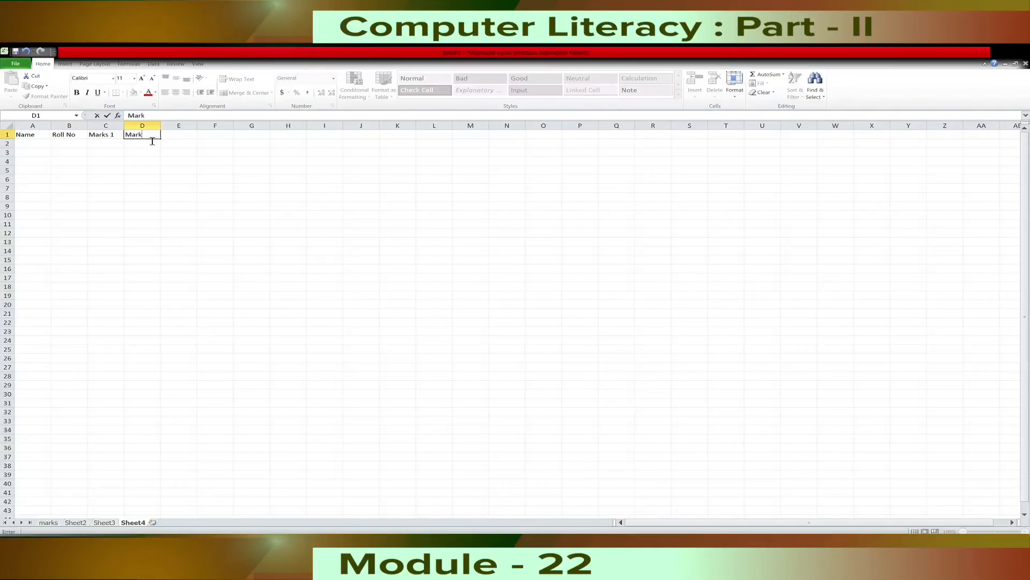
pyautogui.write('s 2')
# Enter the column headings Total Marks, Average and Result in cells E1 to G1.
pyautogui.click(187, 141)
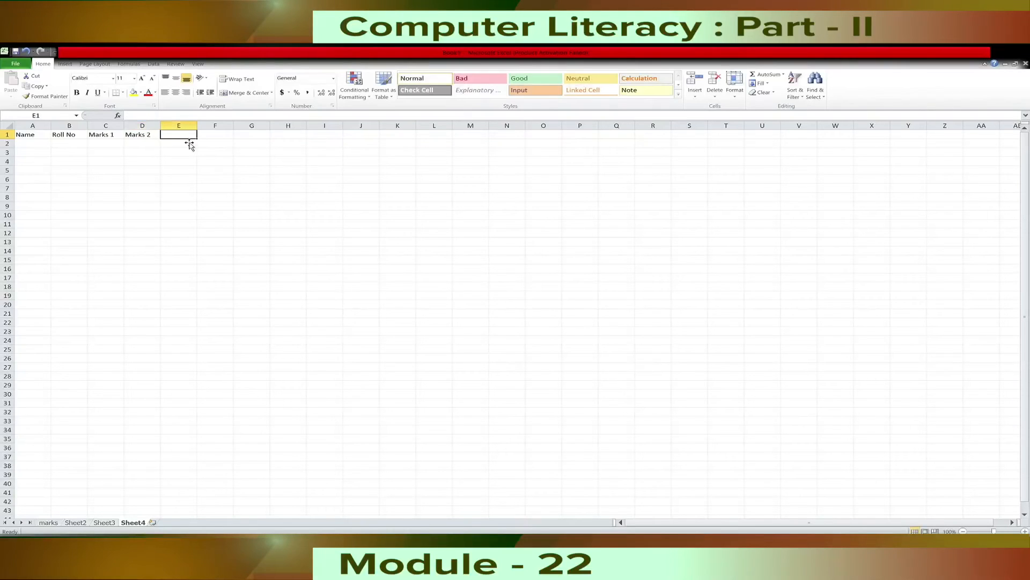
pyautogui.write('Total Marks')
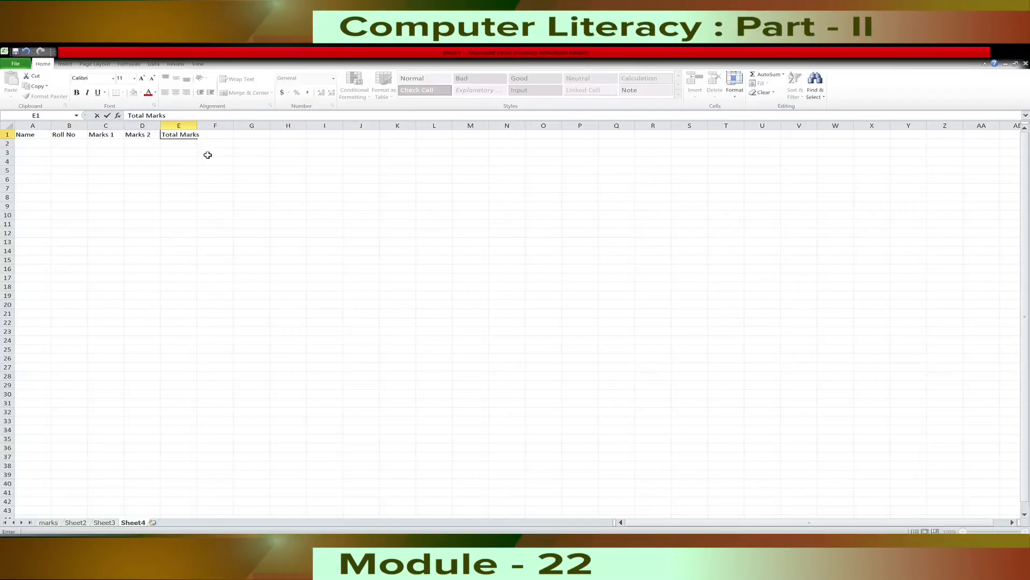
pyautogui.click(232, 141)
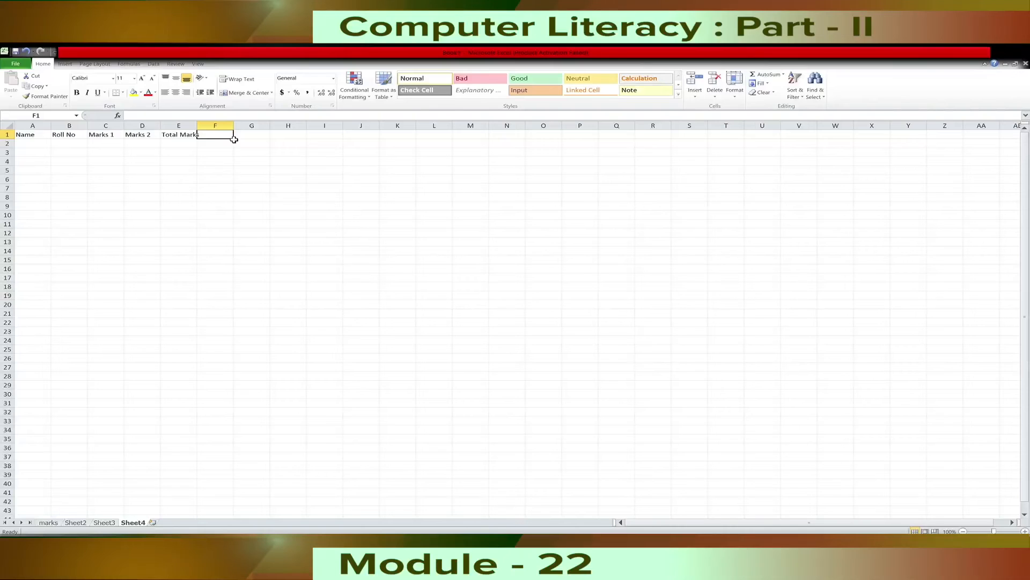
pyautogui.write('Average')
pyautogui.click(261, 135)
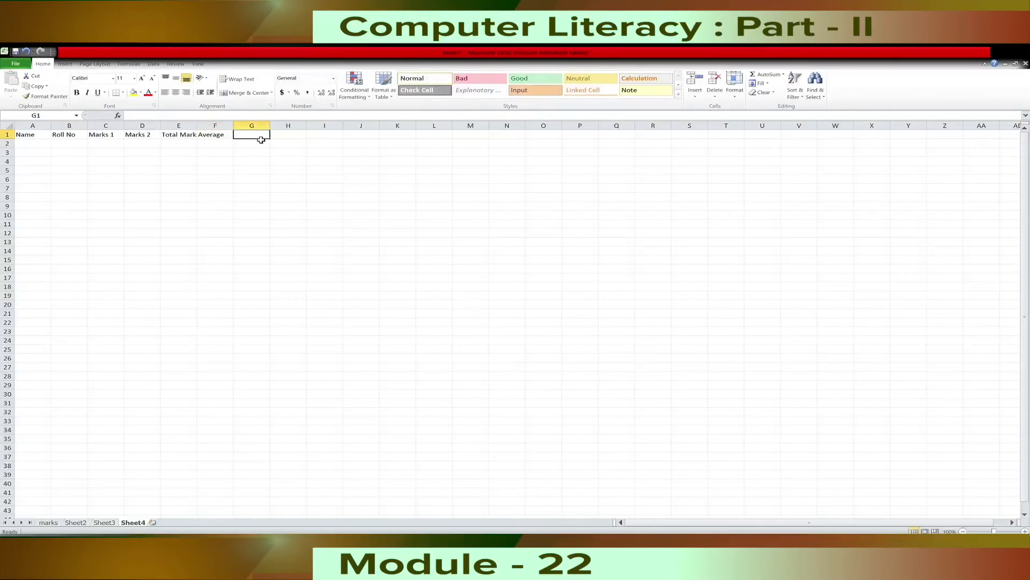
pyautogui.write('Resul')
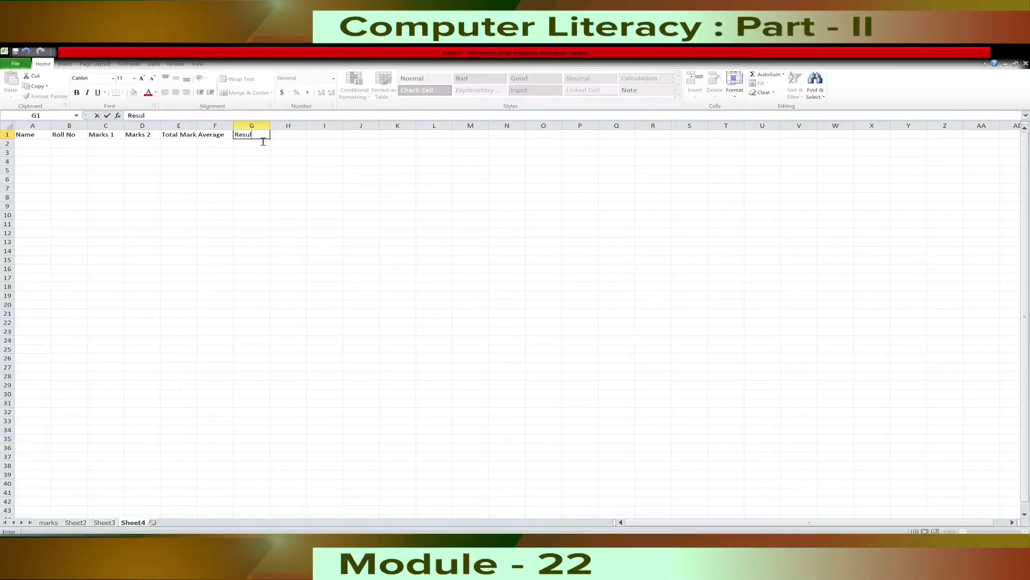
pyautogui.write('t')
pyautogui.click(266, 181)
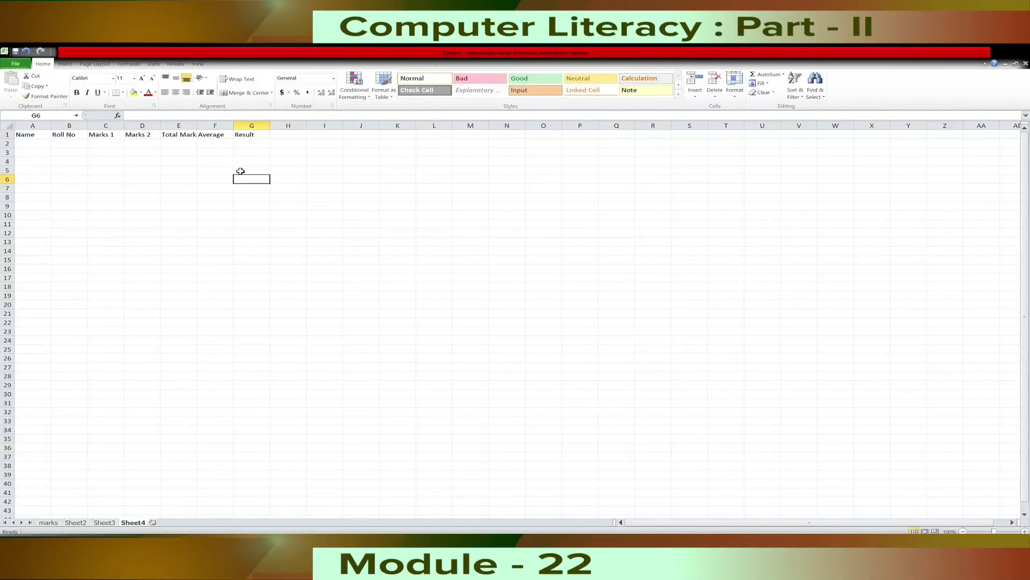
# Fill row 2 with the student record ABC, KKH1, 67 and 89 in columns A to D.
pyautogui.click(38, 146)
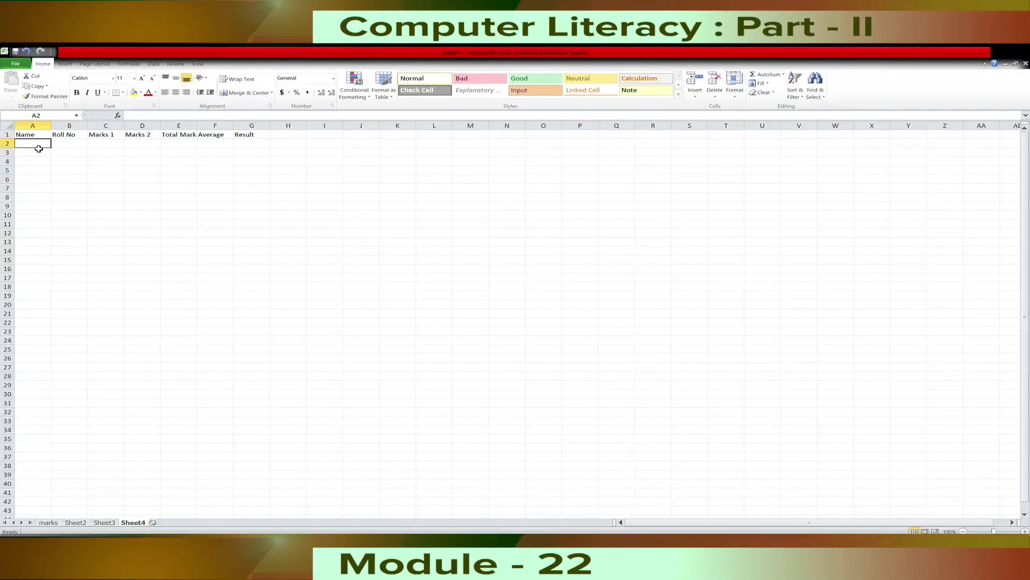
pyautogui.write('ABC')
pyautogui.press('Tab')
pyautogui.write('KKH1')
pyautogui.press('Tab')
pyautogui.write('67')
pyautogui.press('Tab')
pyautogui.write('89')
# Fill row 3 with the student record PQR, KKH2, 12 and 23 in columns A to D.
pyautogui.click(46, 156)
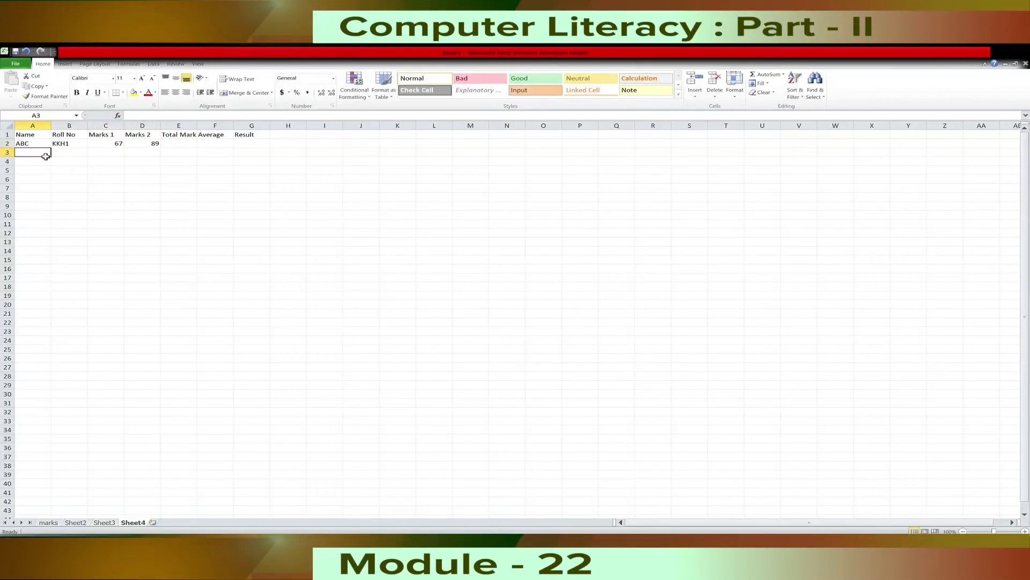
pyautogui.write('PQR')
pyautogui.press('Tab')
pyautogui.write('KKH2')
pyautogui.press('Tab')
pyautogui.write('12')
pyautogui.press('Tab')
pyautogui.write('23')
# Fill row 4 with the student record XYZ, KKH3, 89 and 65 in columns A to D.
pyautogui.click(39, 162)
pyautogui.write('XYZ')
pyautogui.press('Tab')
pyautogui.write('KKH3')
pyautogui.press('Tab')
pyautogui.write('89')
pyautogui.press('Tab')
pyautogui.write('65')
pyautogui.press('Tab')
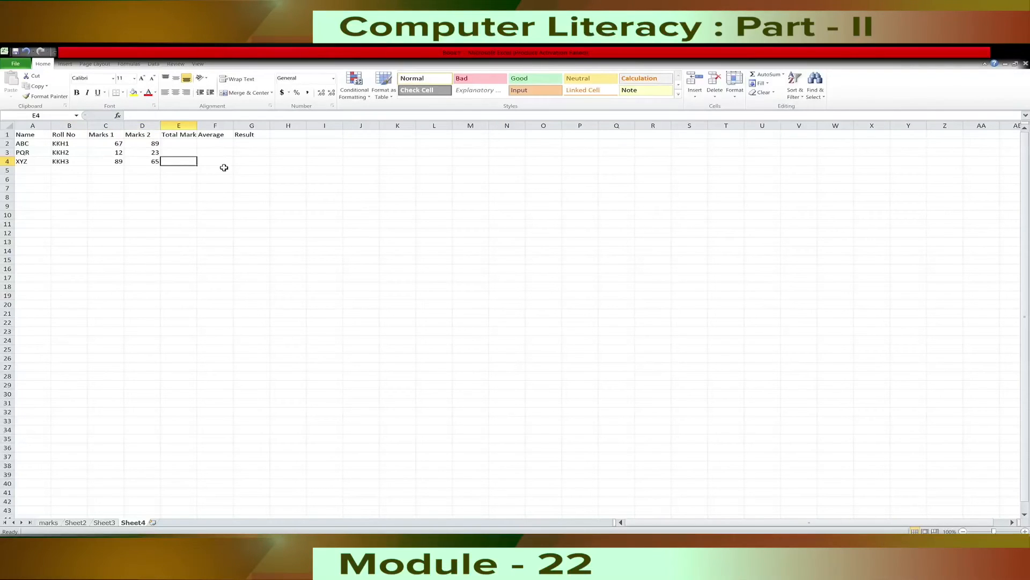
# Examine how the Total Marks heading in E1 fits its column, and check the cells around it.
pyautogui.click(148, 166)
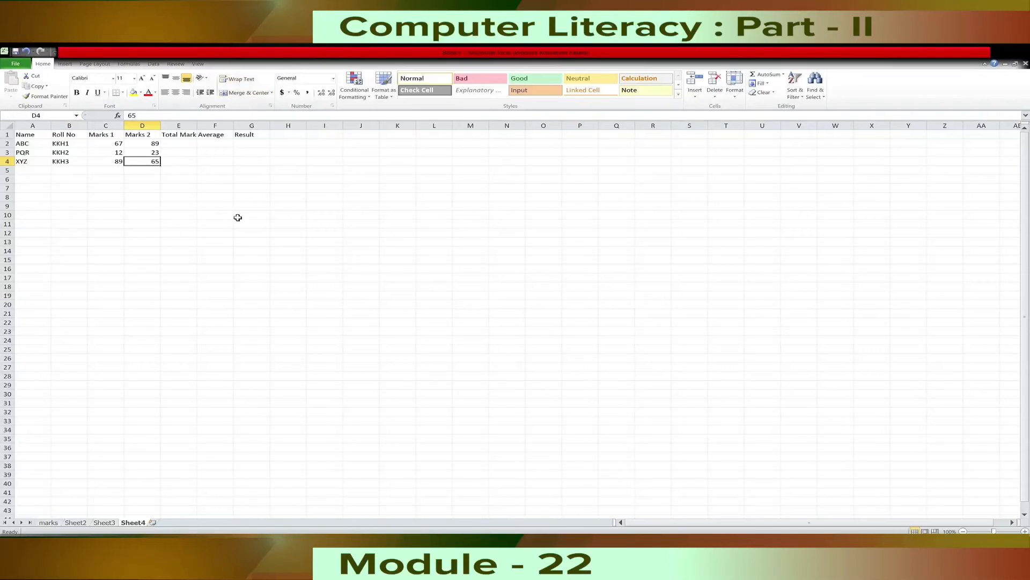
pyautogui.click(184, 135)
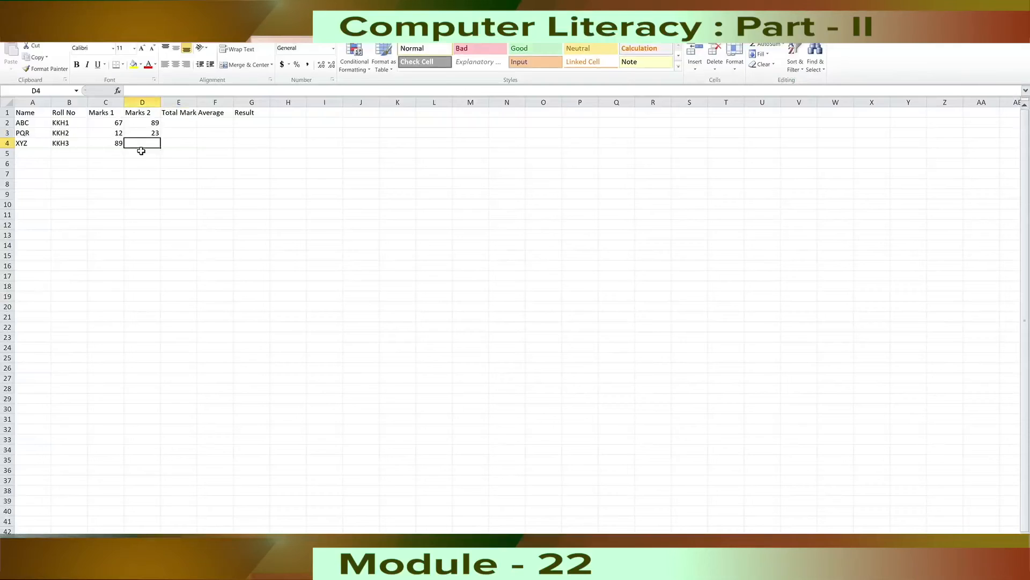
pyautogui.write('65')
pyautogui.click(178, 150)
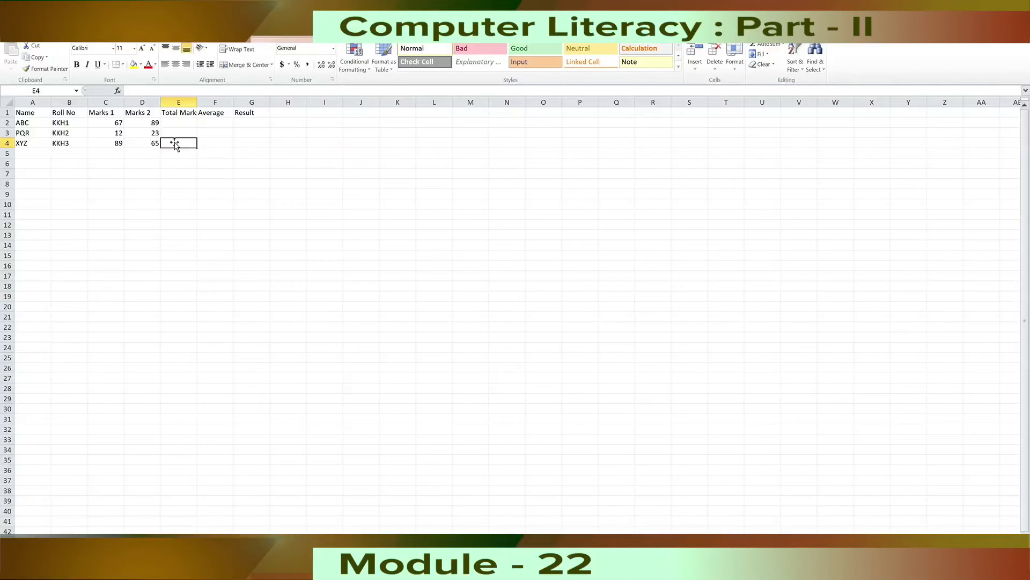
pyautogui.click(156, 145)
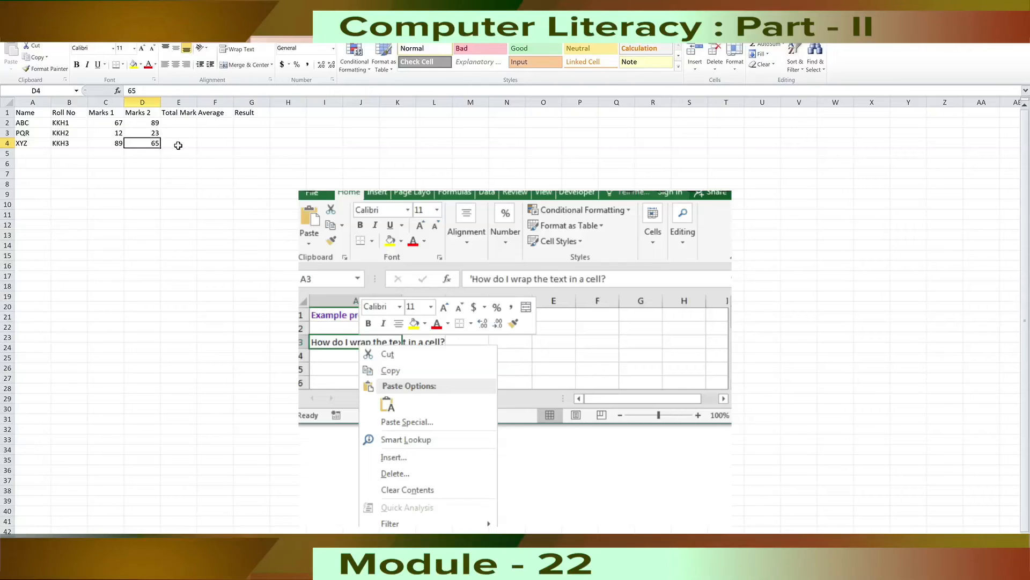
pyautogui.click(185, 114)
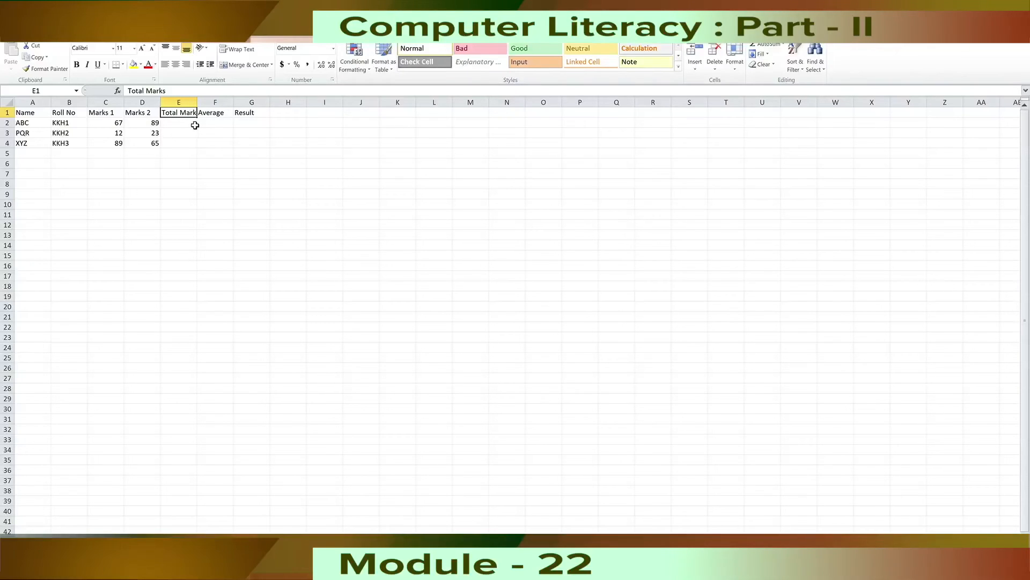
pyautogui.click(228, 154)
pyautogui.click(256, 144)
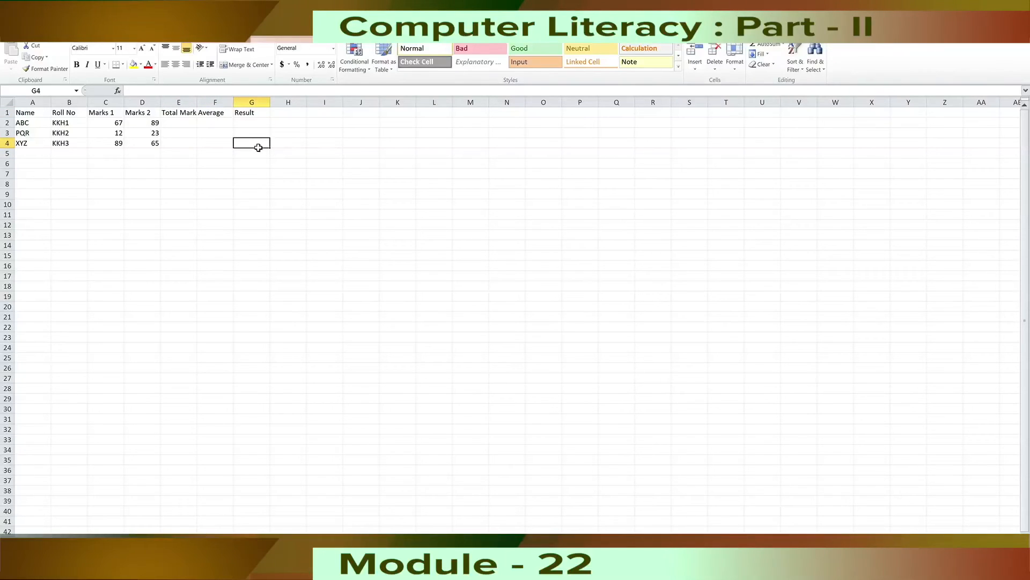
# Turn on Wrap Text for the table range A1:G4 and compare the setting in cells inside and outside the range.
pyautogui.moveTo(32, 114); pyautogui.dragTo(267, 148)
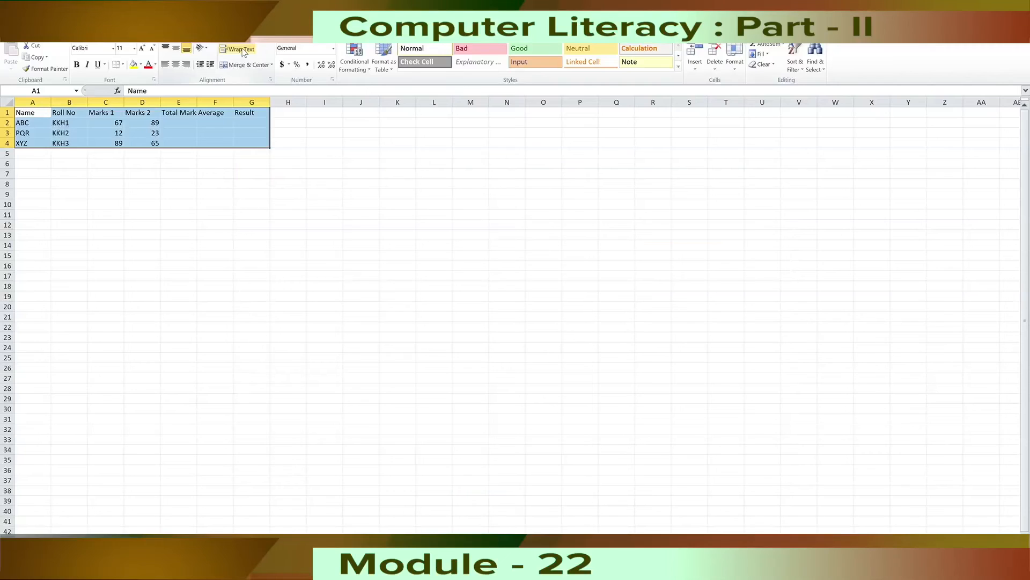
pyautogui.click(244, 53)
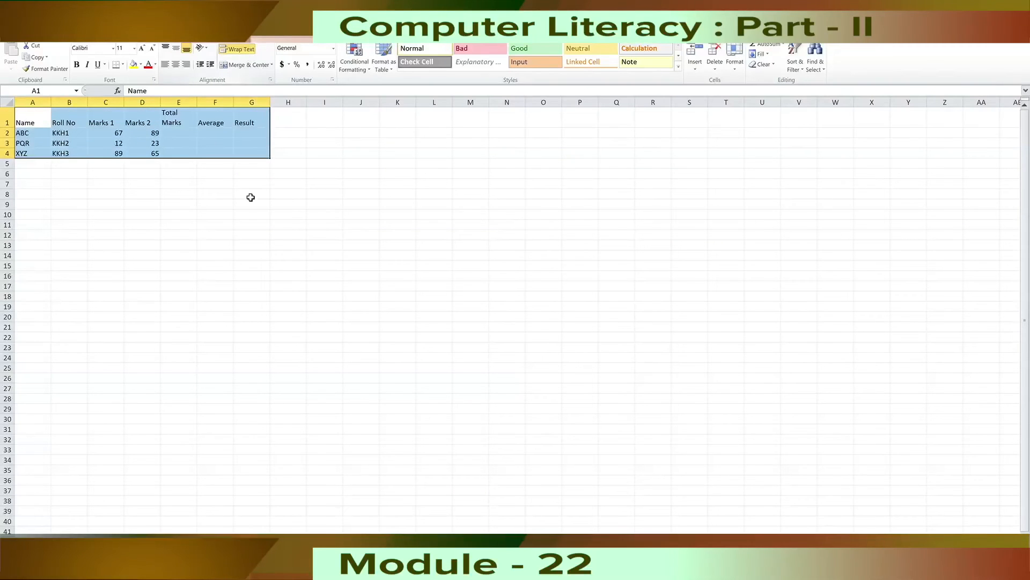
pyautogui.click(292, 165)
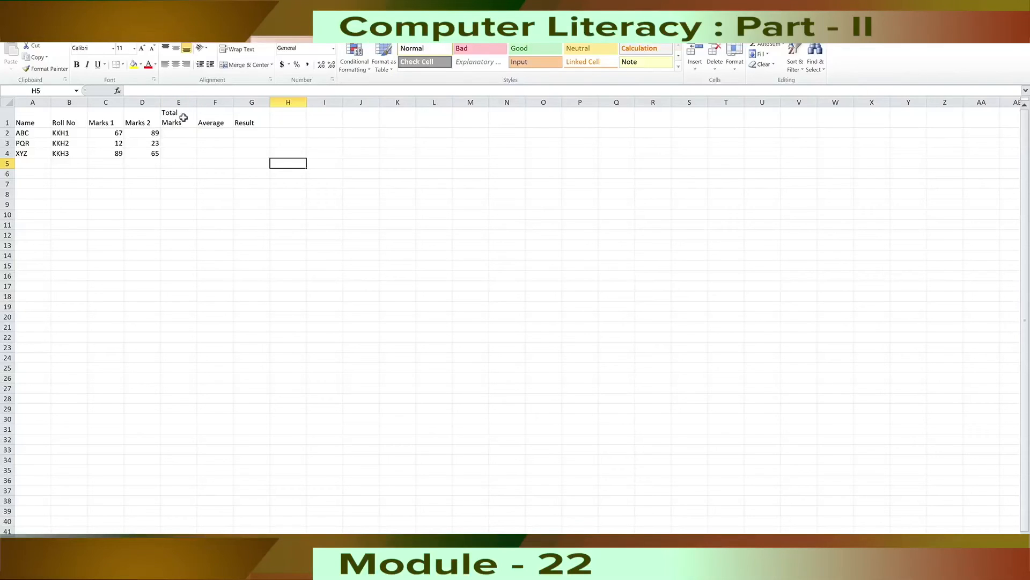
pyautogui.click(255, 155)
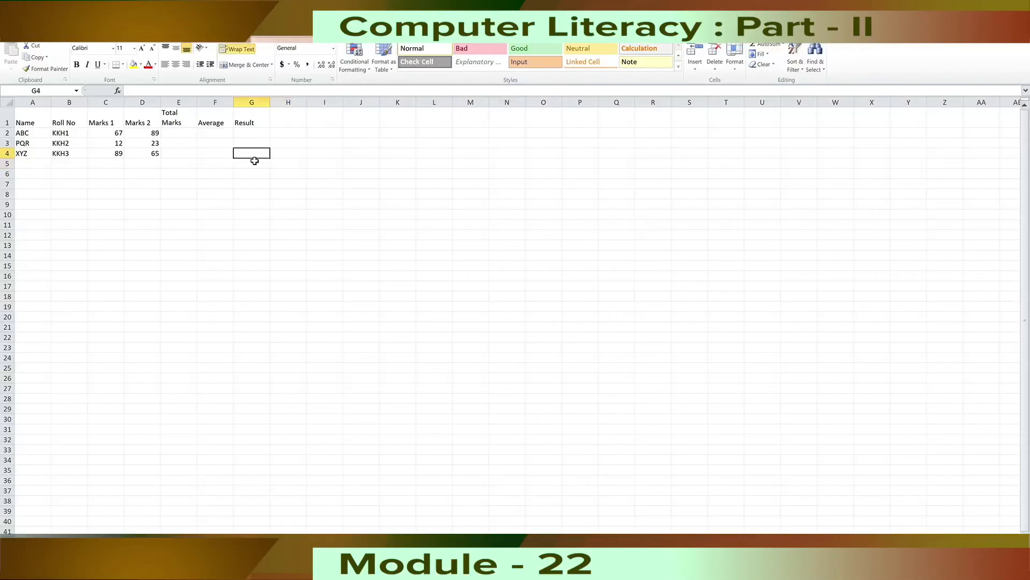
pyautogui.click(286, 159)
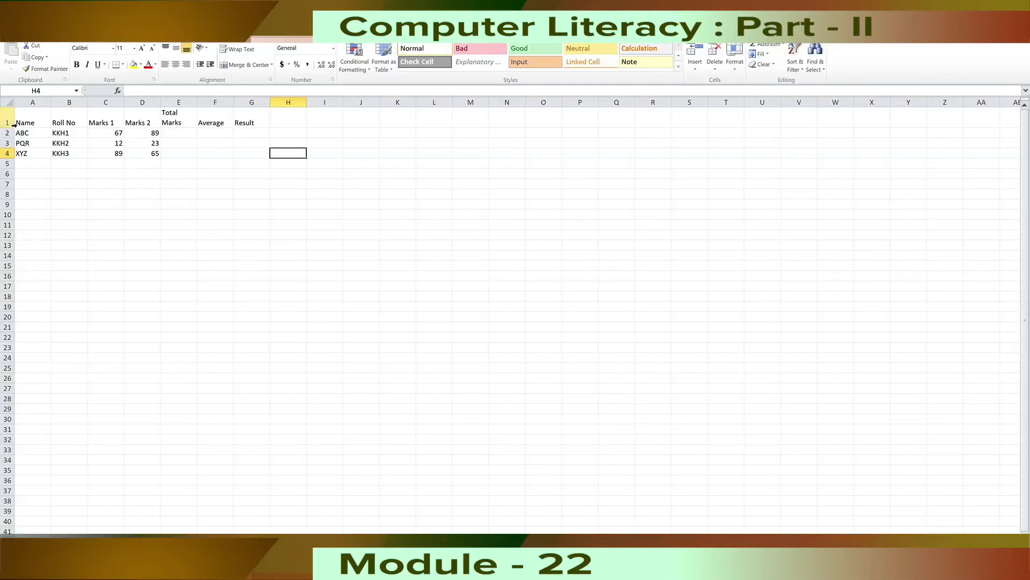
pyautogui.click(254, 155)
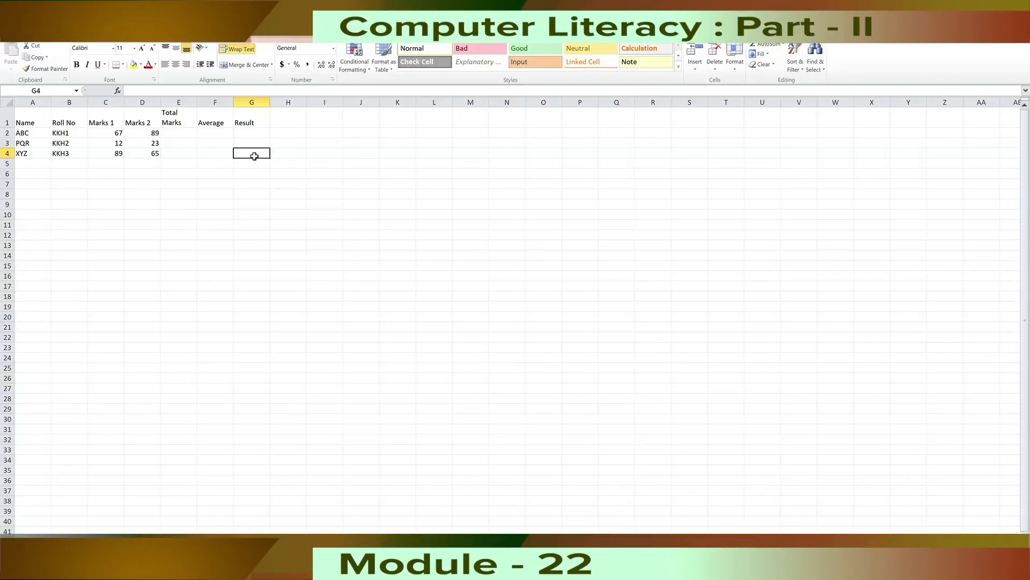
# Insert a blank row above the table headings and enter the title Student Information in A1.
pyautogui.click(40, 119)
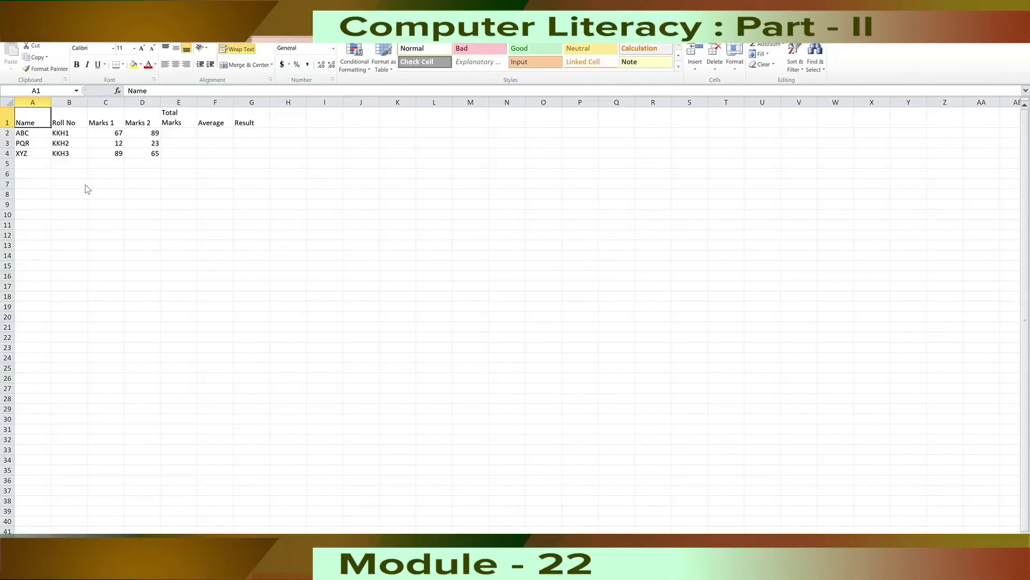
pyautogui.click(52, 219)
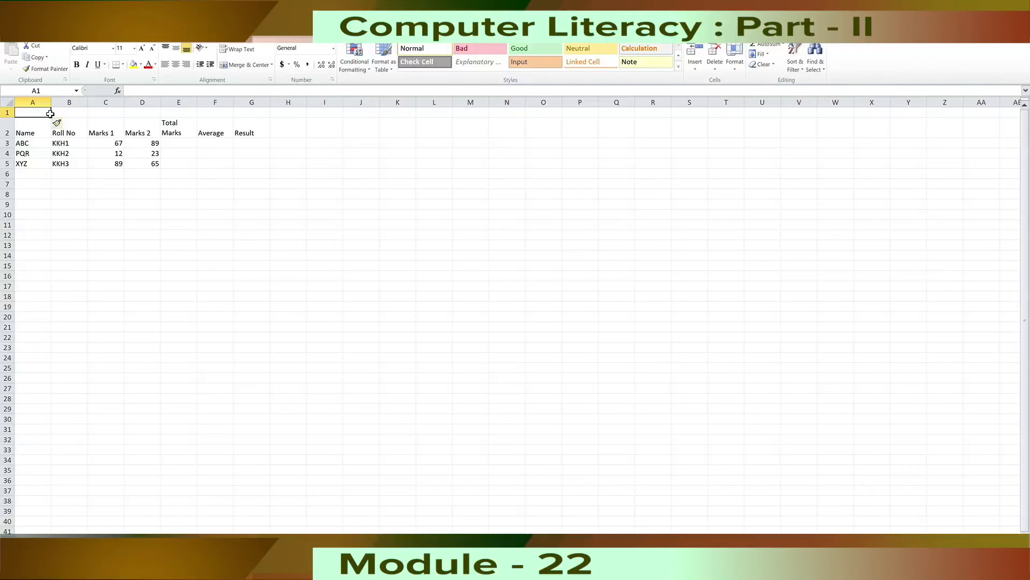
pyautogui.write('Studen')
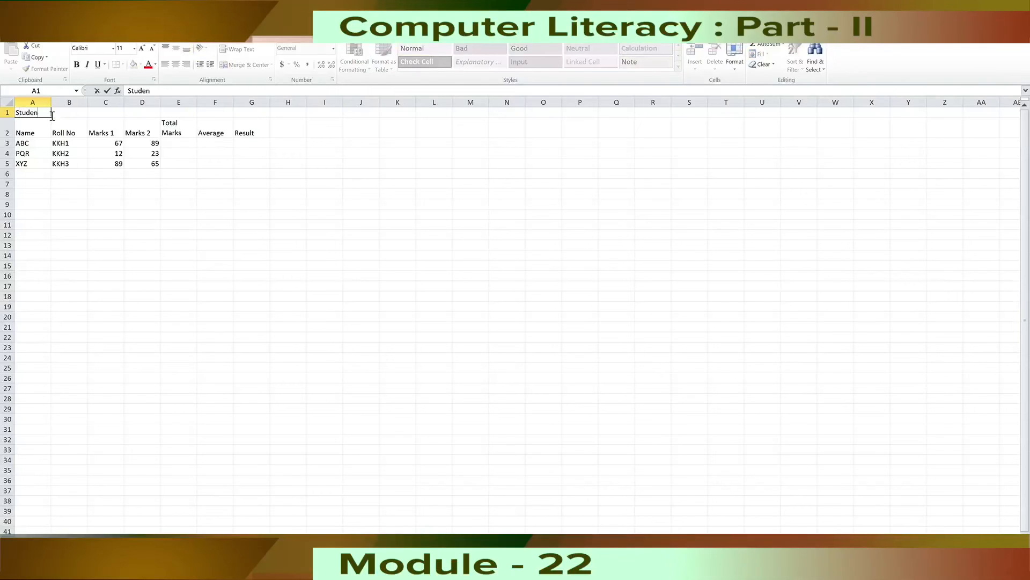
pyautogui.write('t Information')
pyautogui.click(194, 198)
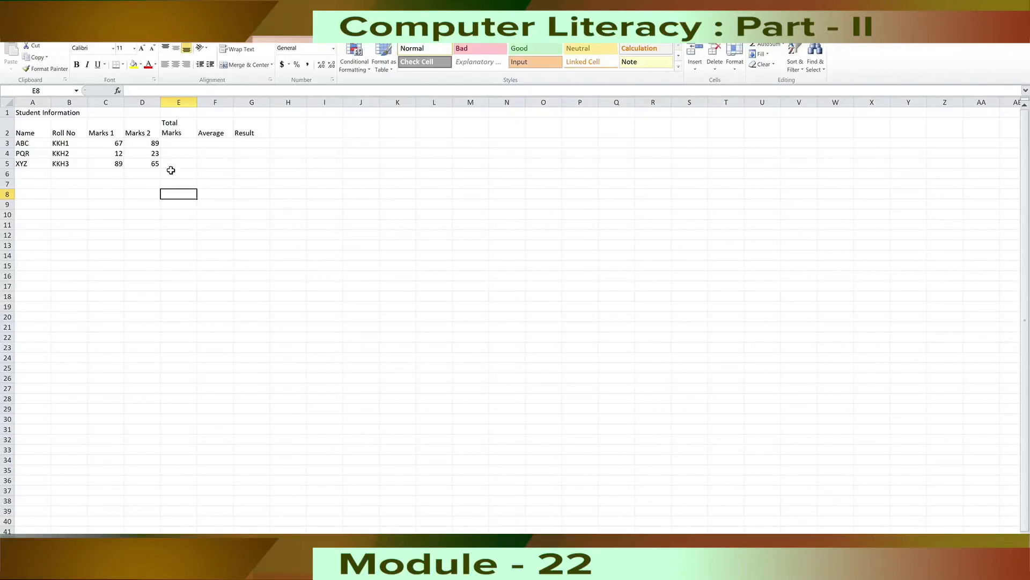
# Merge and center the Student Information title across A1:G1.
pyautogui.click(45, 115)
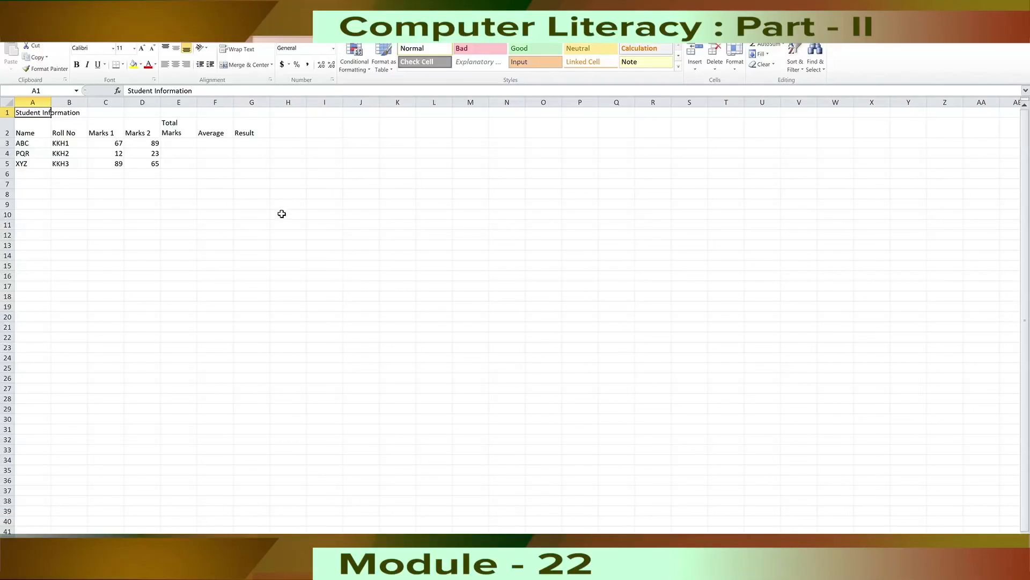
pyautogui.click(263, 114)
pyautogui.moveTo(41, 115); pyautogui.dragTo(257, 119)
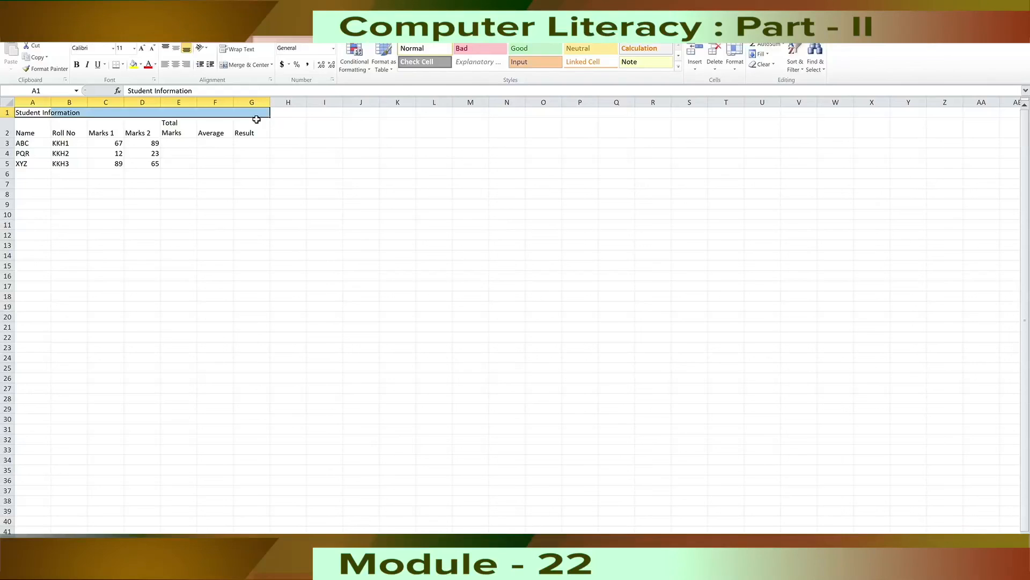
pyautogui.click(245, 67)
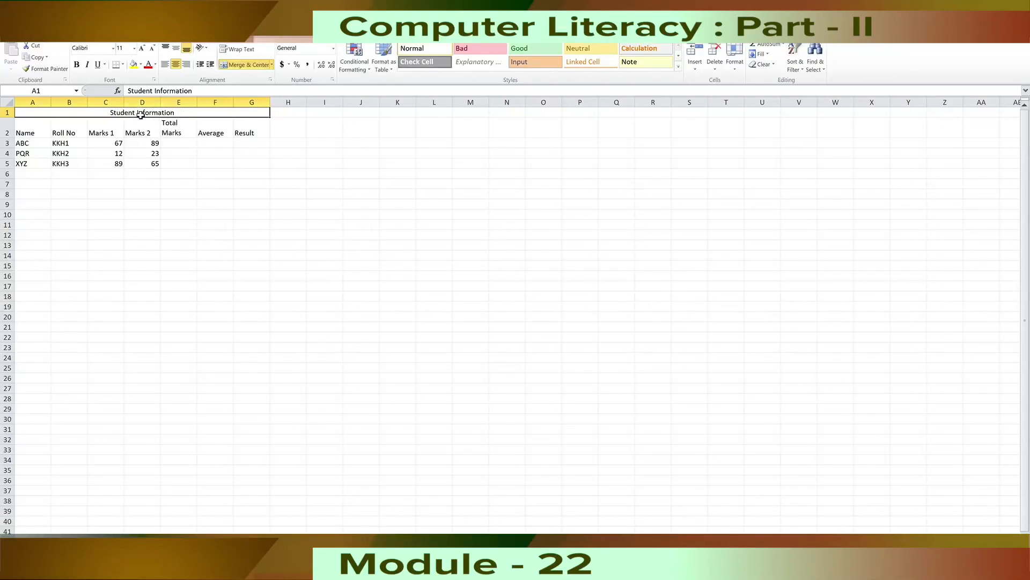
pyautogui.click(261, 168)
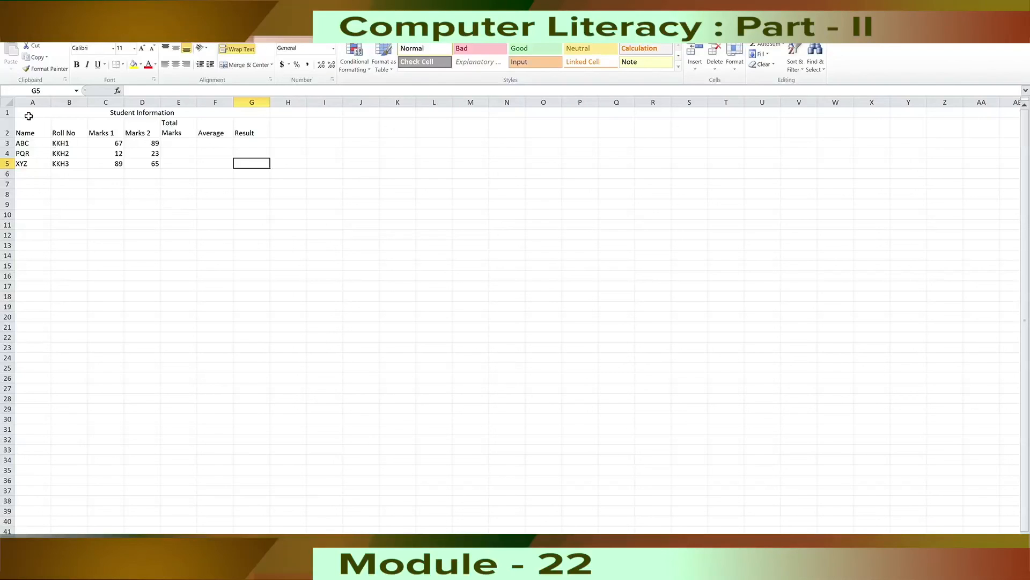
# Apply All Borders to the table range A1:G5.
pyautogui.moveTo(28, 116); pyautogui.dragTo(168, 164)
pyautogui.click(265, 256)
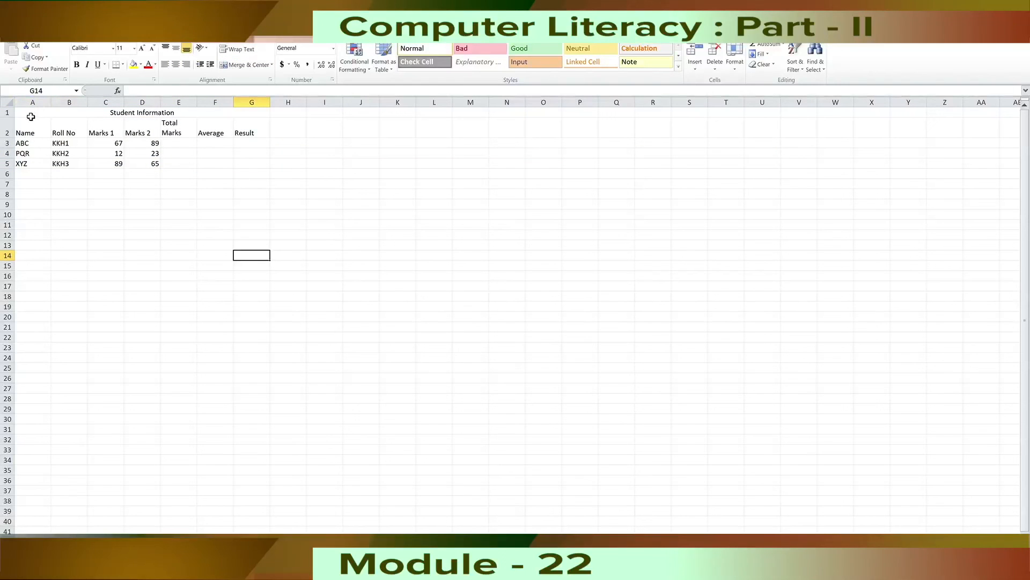
pyautogui.moveTo(30, 116); pyautogui.dragTo(174, 163)
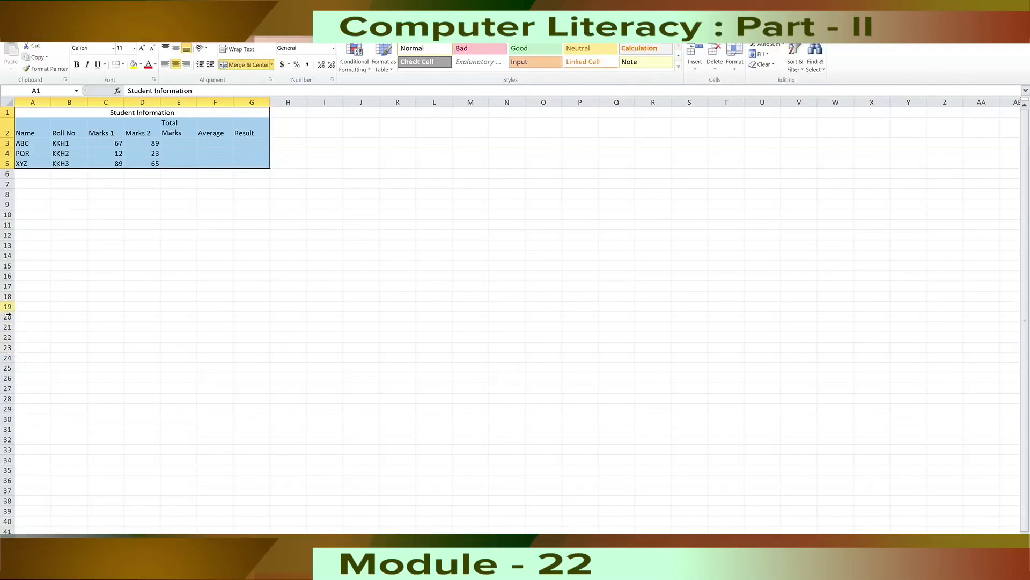
pyautogui.click(124, 64)
pyautogui.click(154, 145)
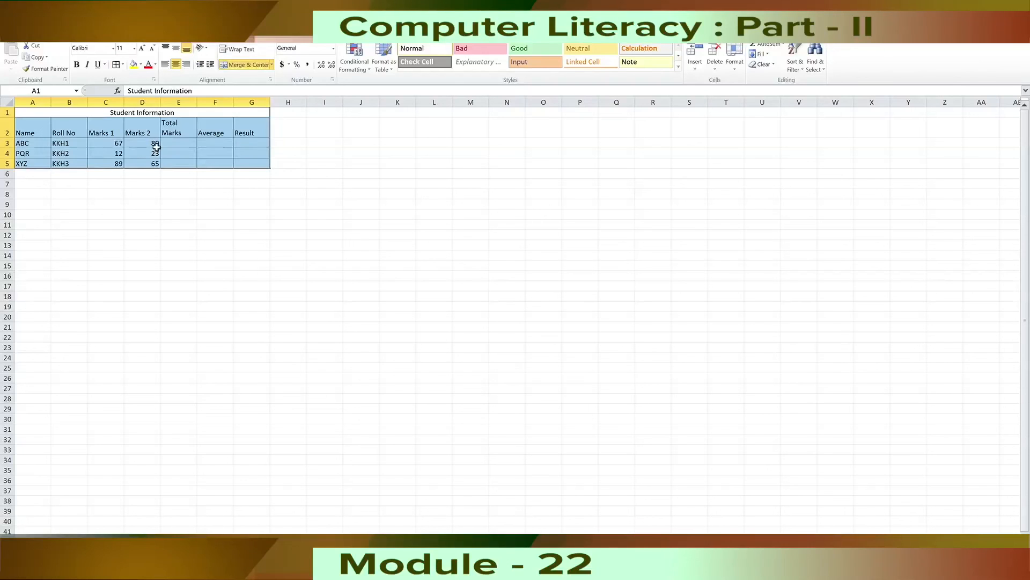
pyautogui.click(262, 184)
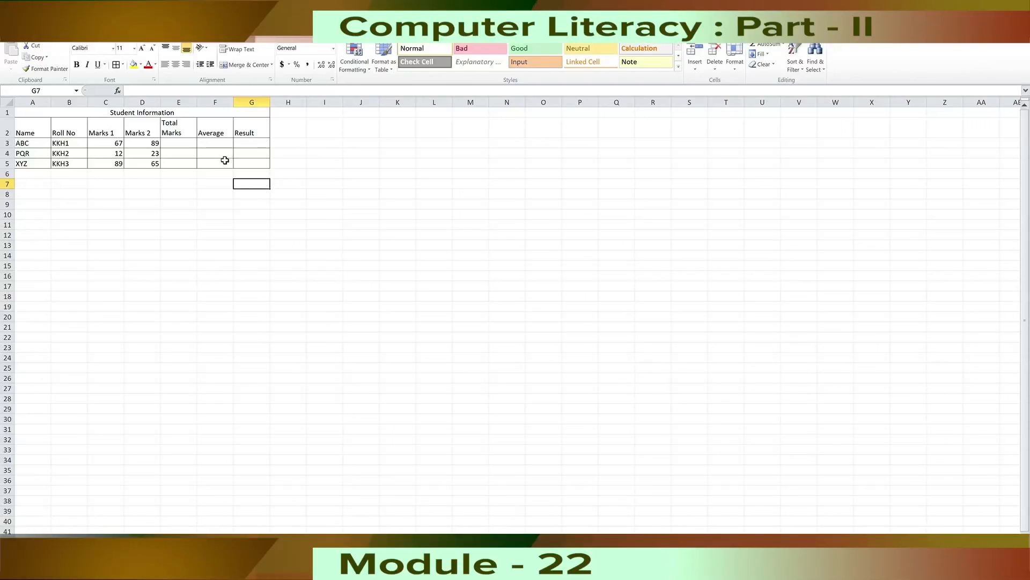
pyautogui.click(229, 277)
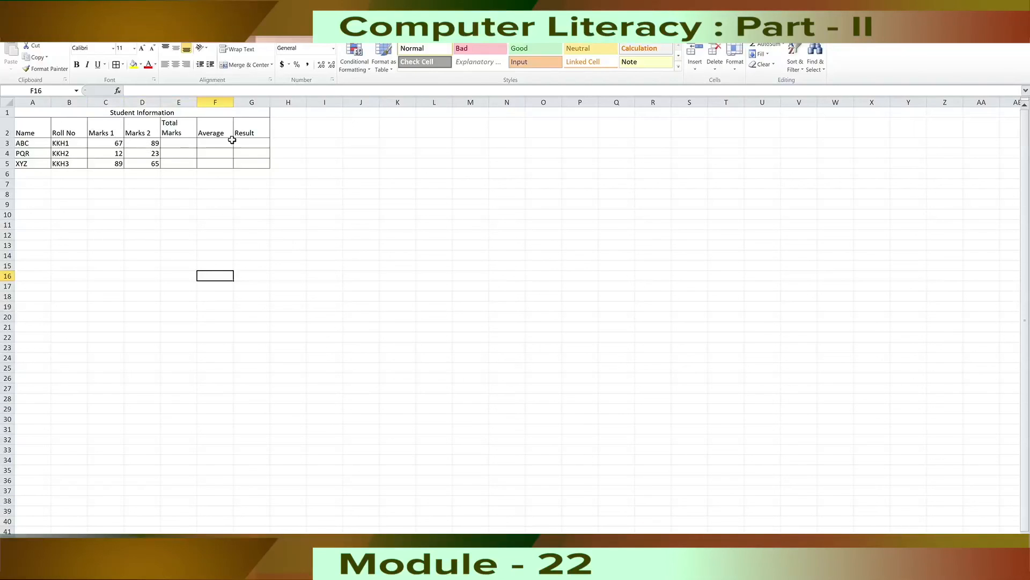
# Insert a clustered column chart from the roll numbers and marks in B2:D5 and place it beside the table.
pyautogui.click(183, 145)
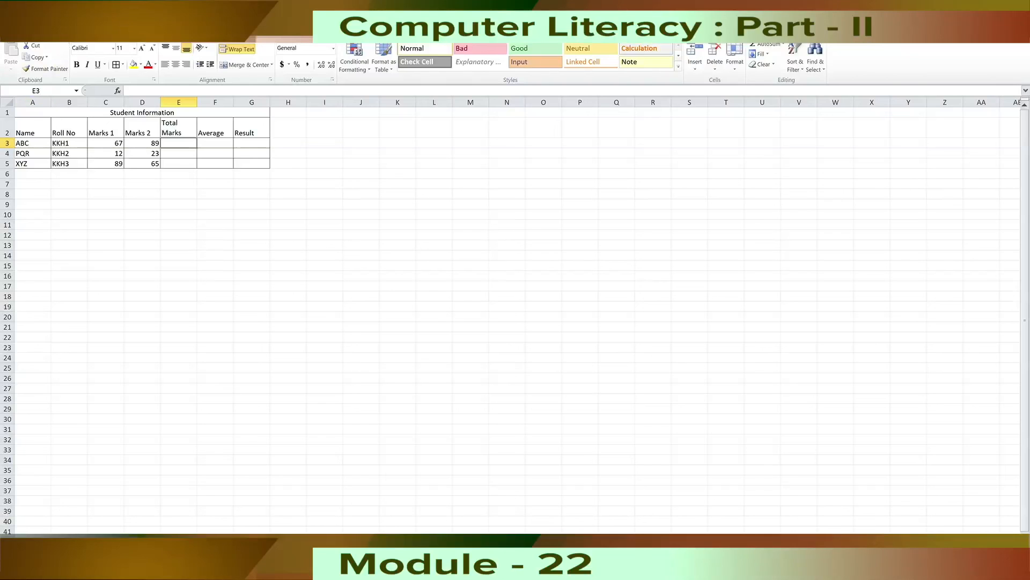
pyautogui.click(68, 29)
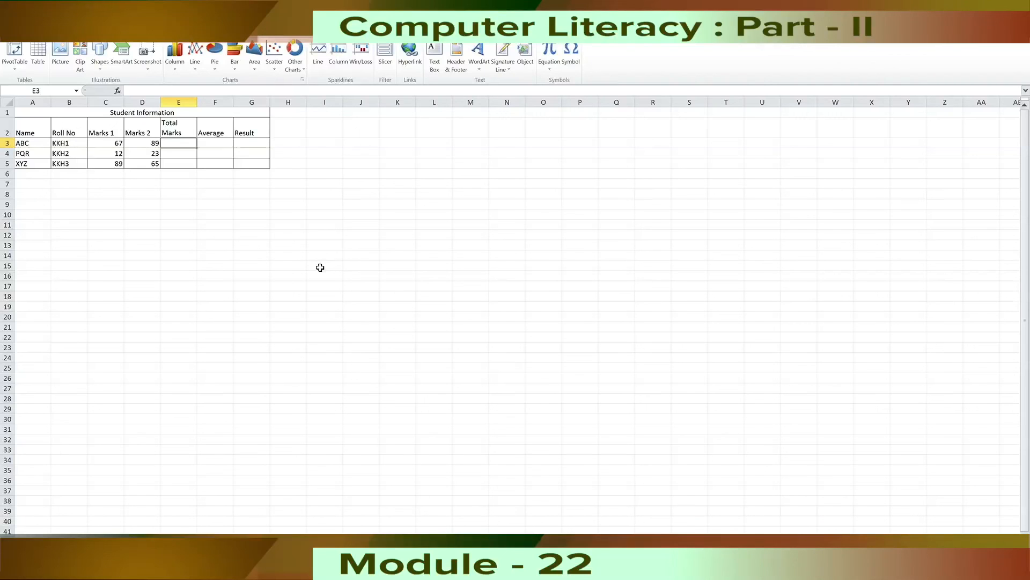
pyautogui.click(226, 236)
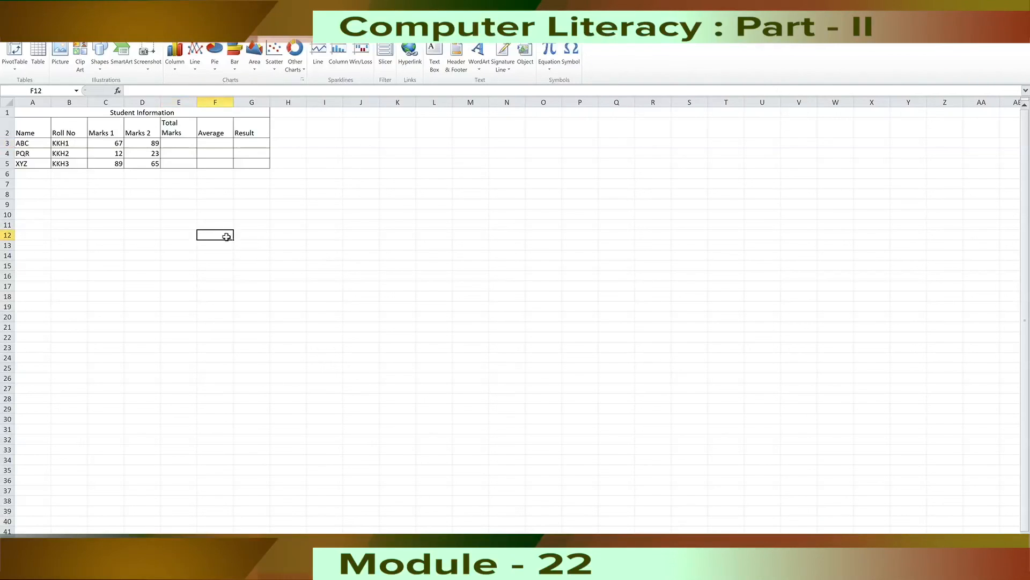
pyautogui.moveTo(73, 132); pyautogui.dragTo(140, 166)
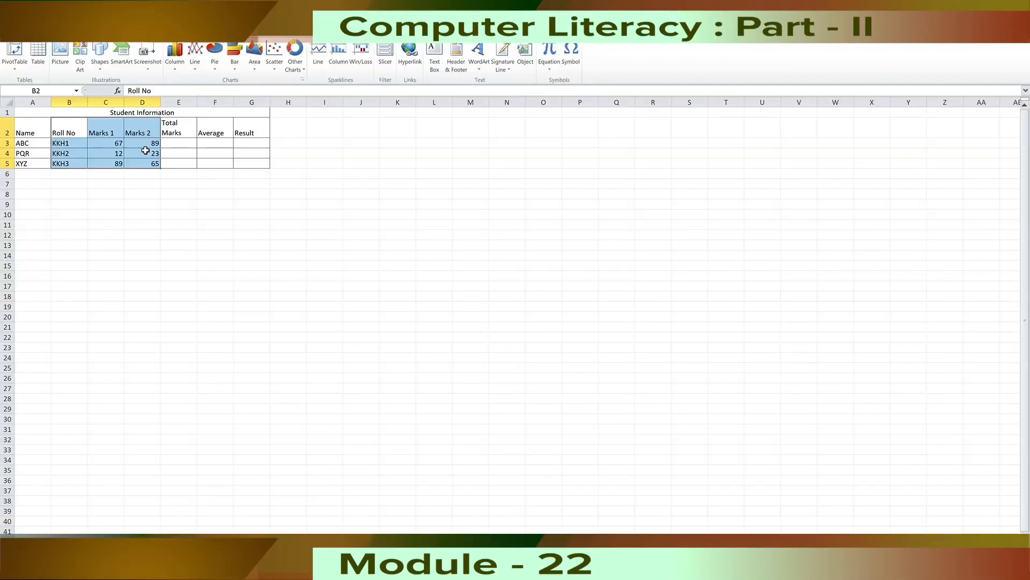
pyautogui.click(229, 285)
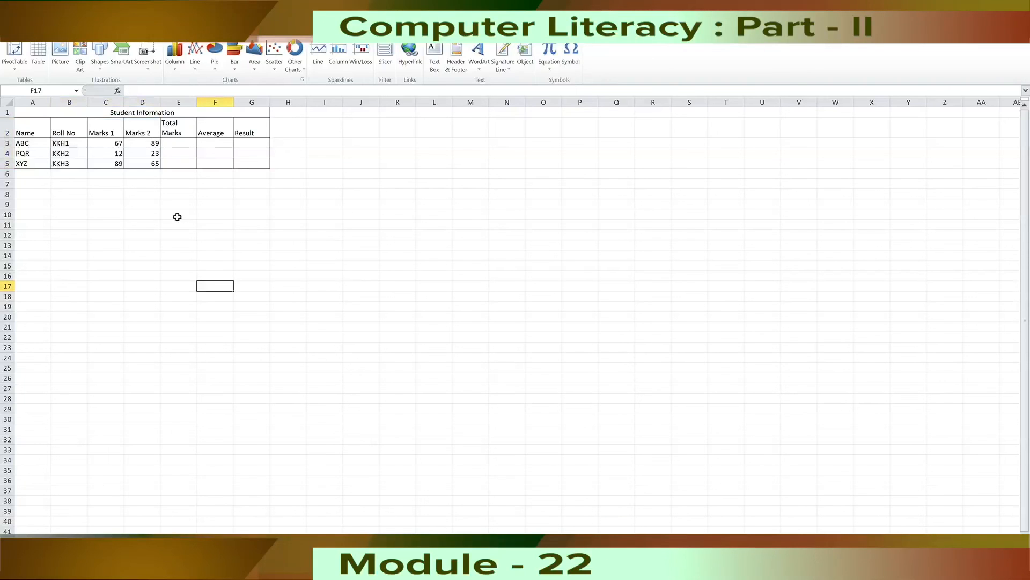
pyautogui.moveTo(67, 131); pyautogui.dragTo(142, 166)
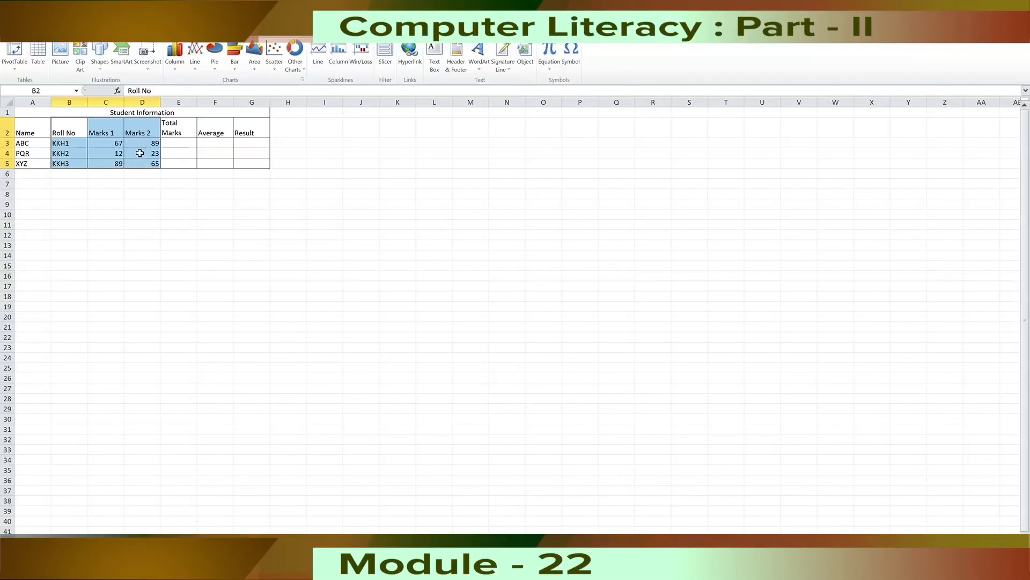
pyautogui.click(173, 70)
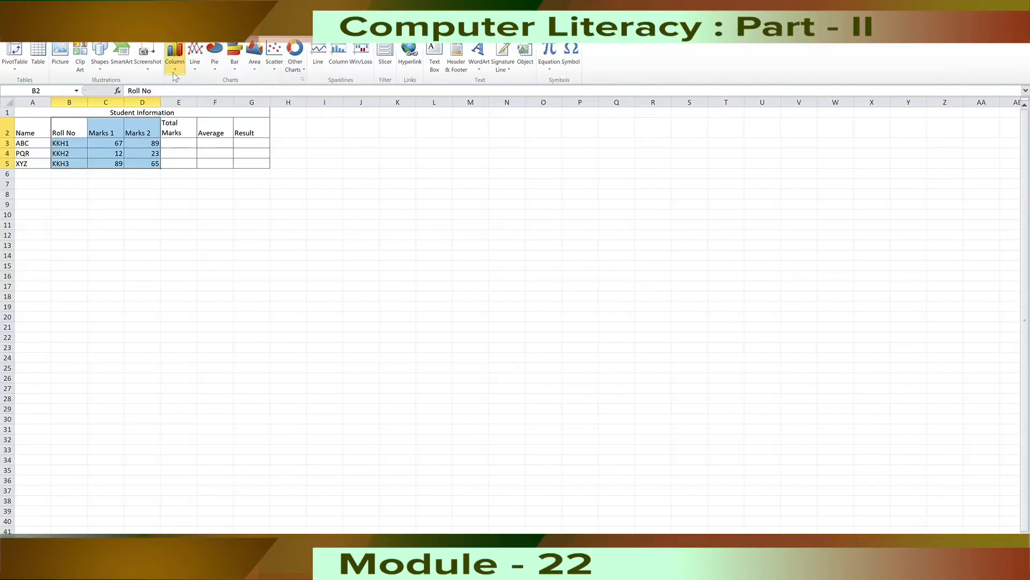
pyautogui.click(181, 106)
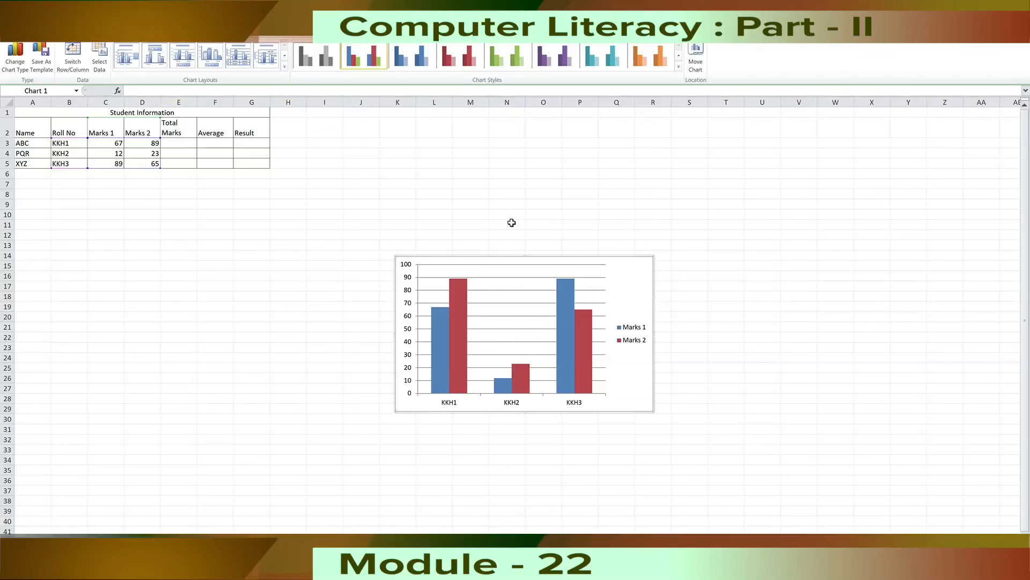
pyautogui.moveTo(531, 182); pyautogui.dragTo(554, 156)
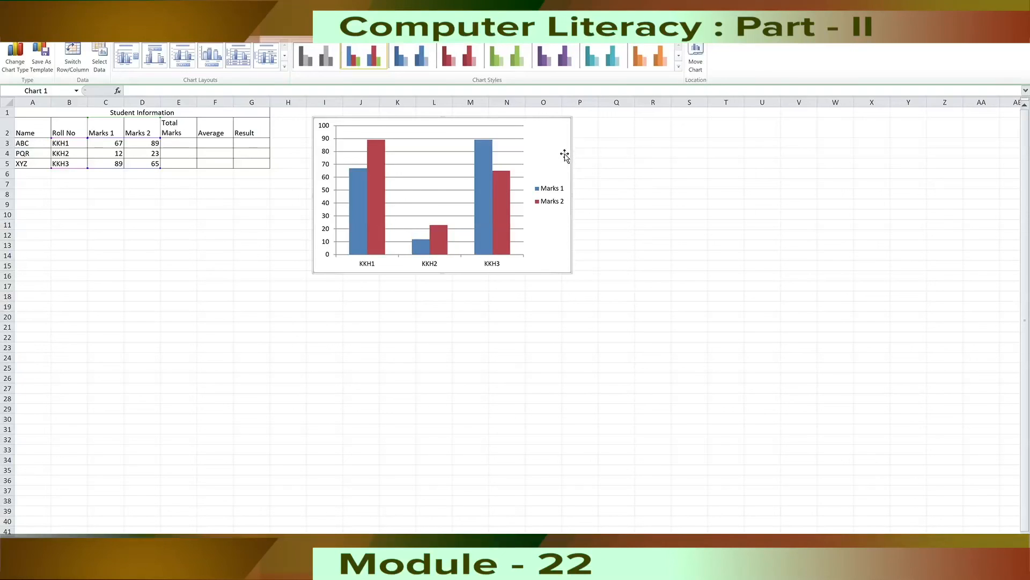
# Try the grey, blue, red and green chart styles and return the chart to the multicolour blue and red style.
pyautogui.click(329, 58)
pyautogui.click(401, 50)
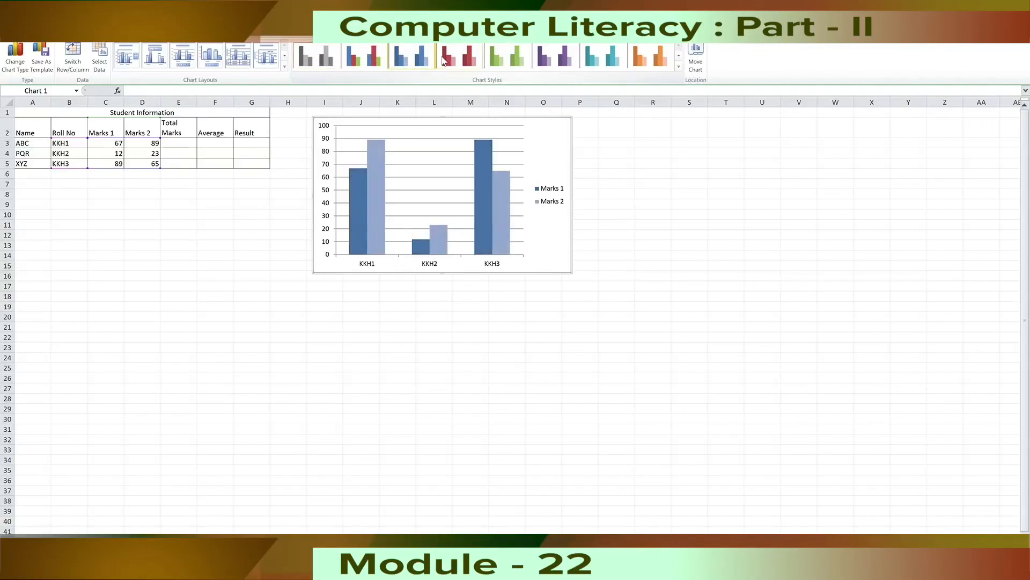
pyautogui.click(449, 61)
pyautogui.click(497, 50)
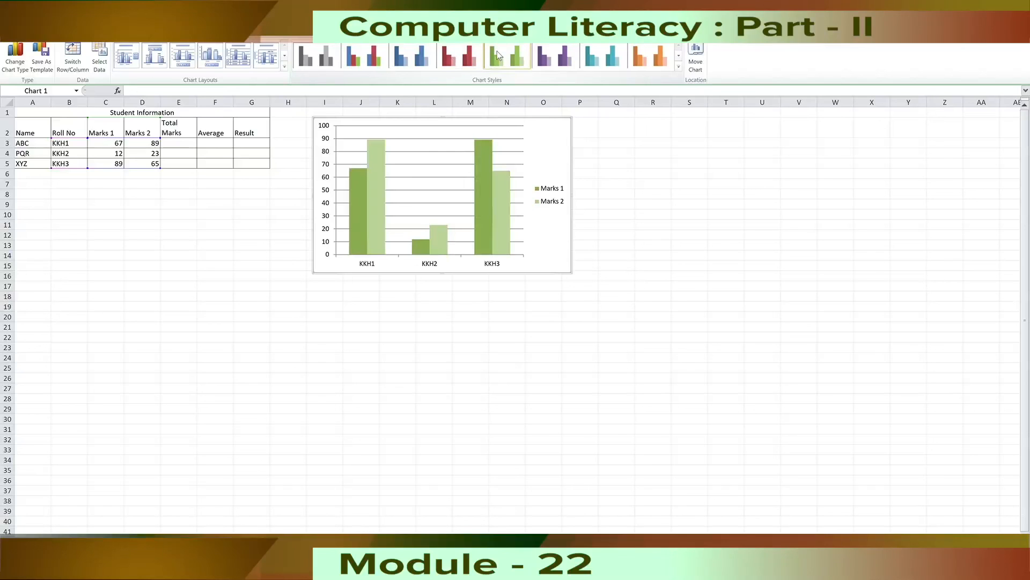
pyautogui.click(376, 63)
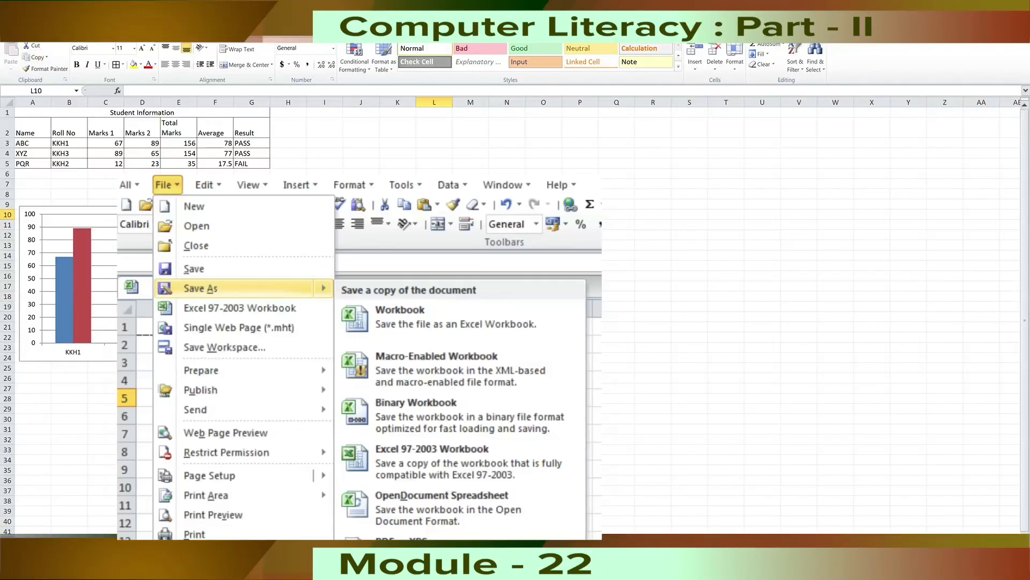
# Start saving the workbook with Save As.
pyautogui.click(14, 33)
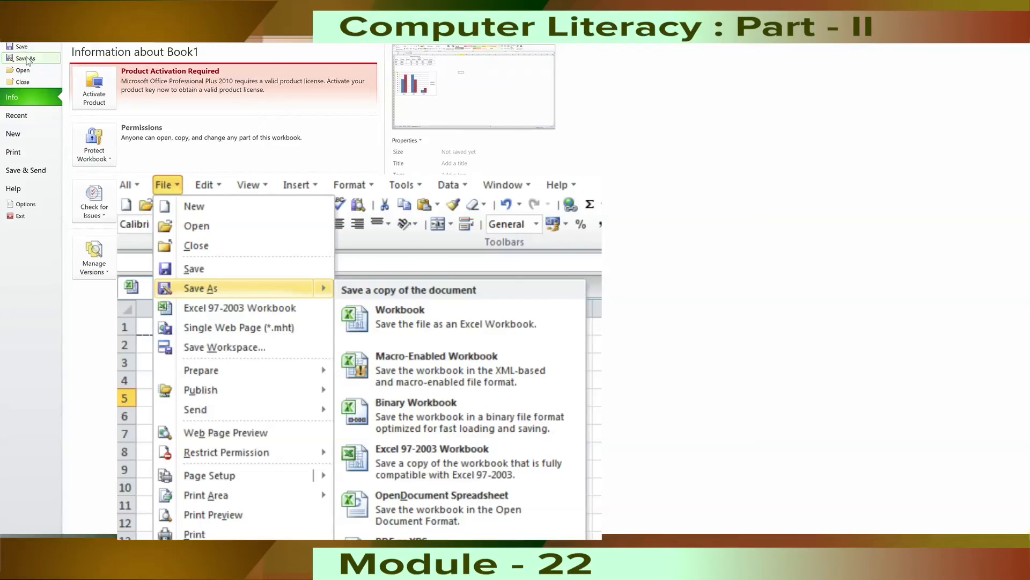
pyautogui.click(29, 61)
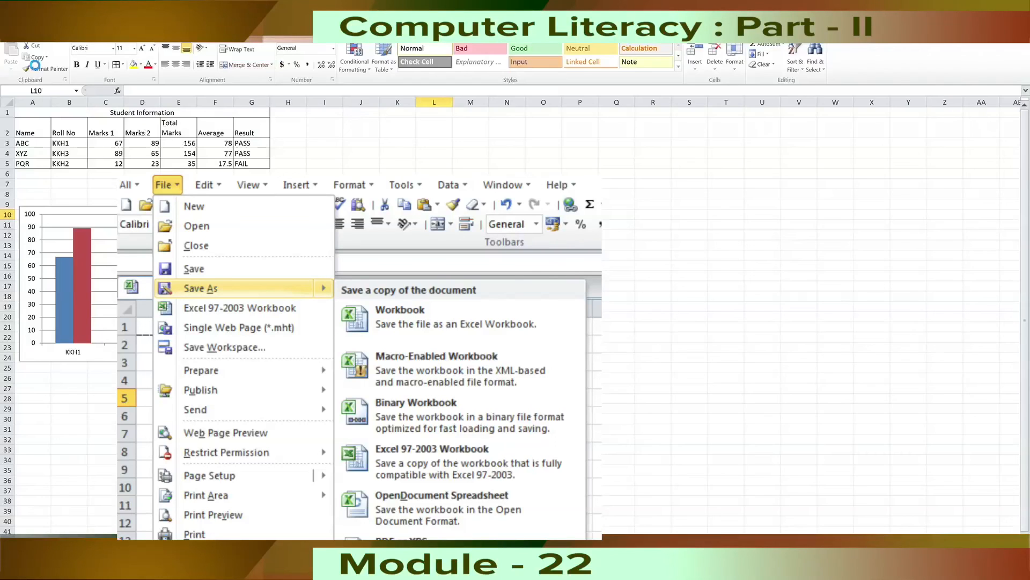